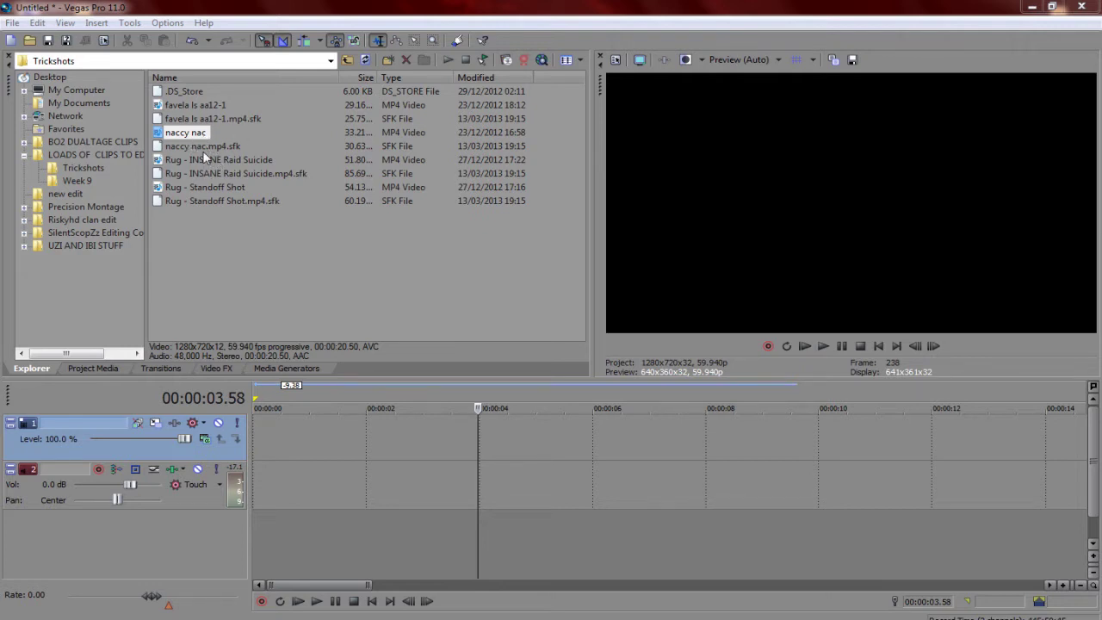
Place the naccy nac clip at the start of the timeline and split it at about 00:00:12.
left_click_drag(186, 132, 255, 478)
left_click(903, 476)
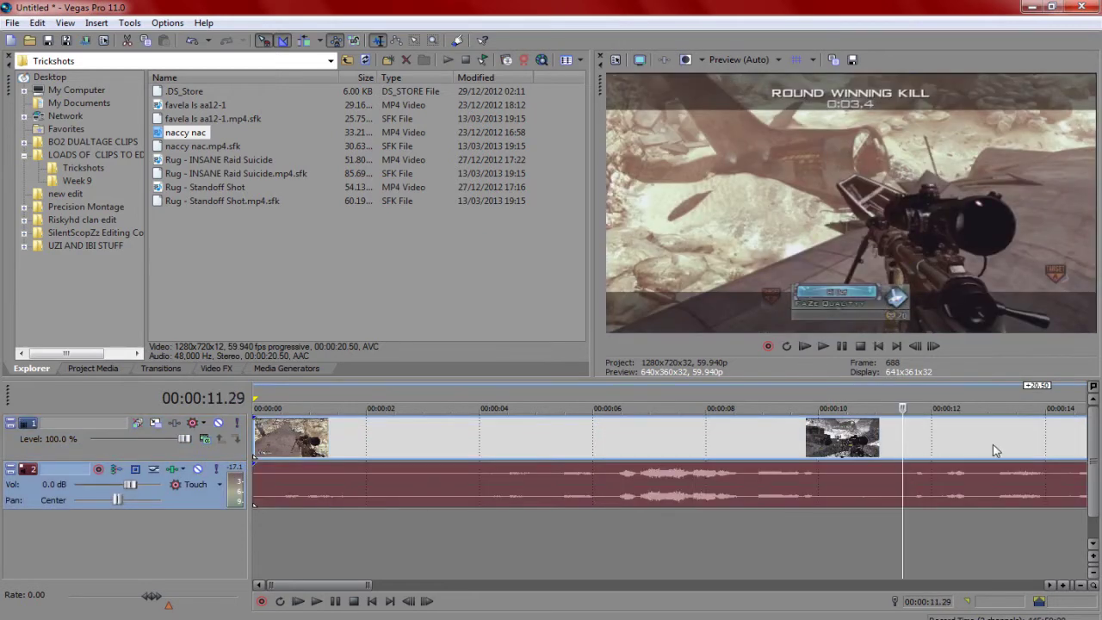
left_click(993, 445)
left_click(936, 446)
key("s")
Delete the part of the clip before the split and move the remaining part to the start of the timeline.
left_click(832, 446)
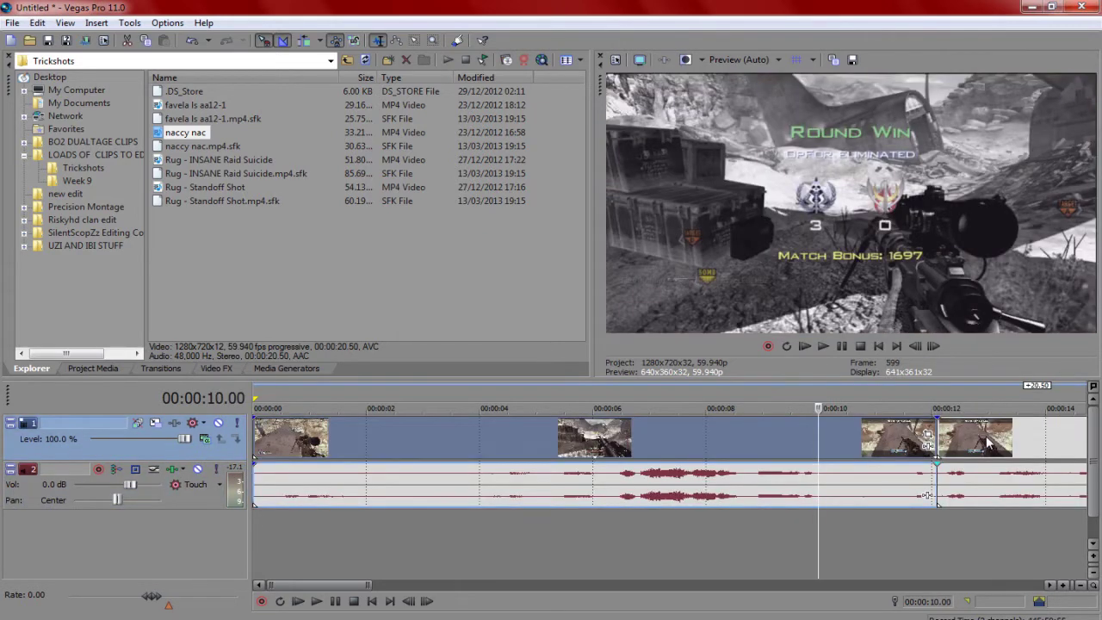
key("Delete")
left_click_drag(989, 442, 212, 441)
left_click(340, 436)
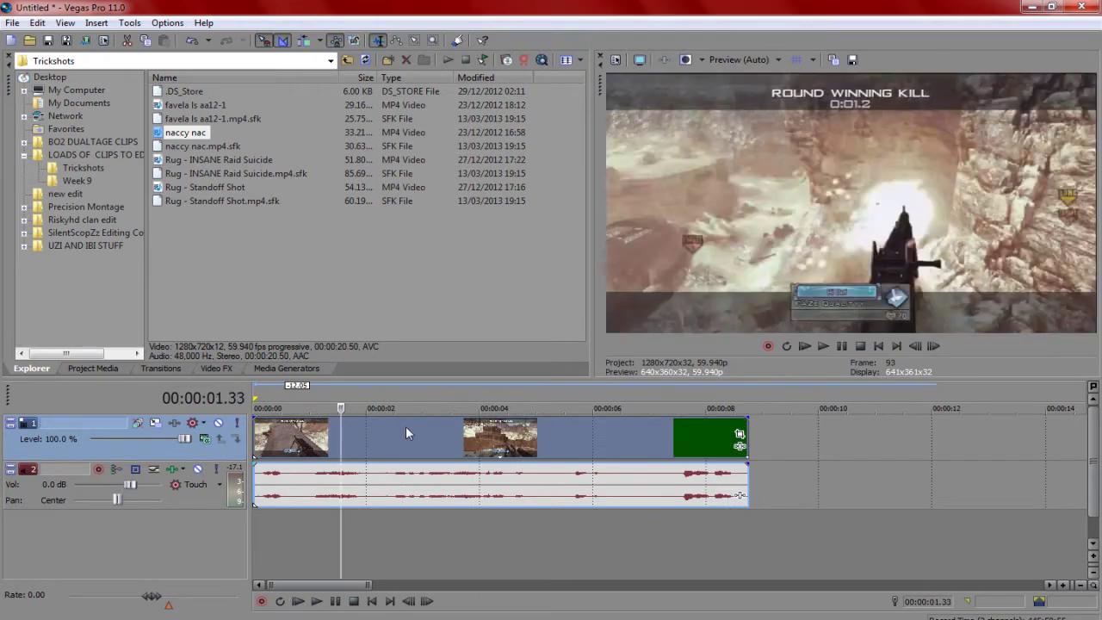
Find the frame just before the weapon switches to the scope view, split the clip at 00:00:03.03 and delete the part before it.
key("space")
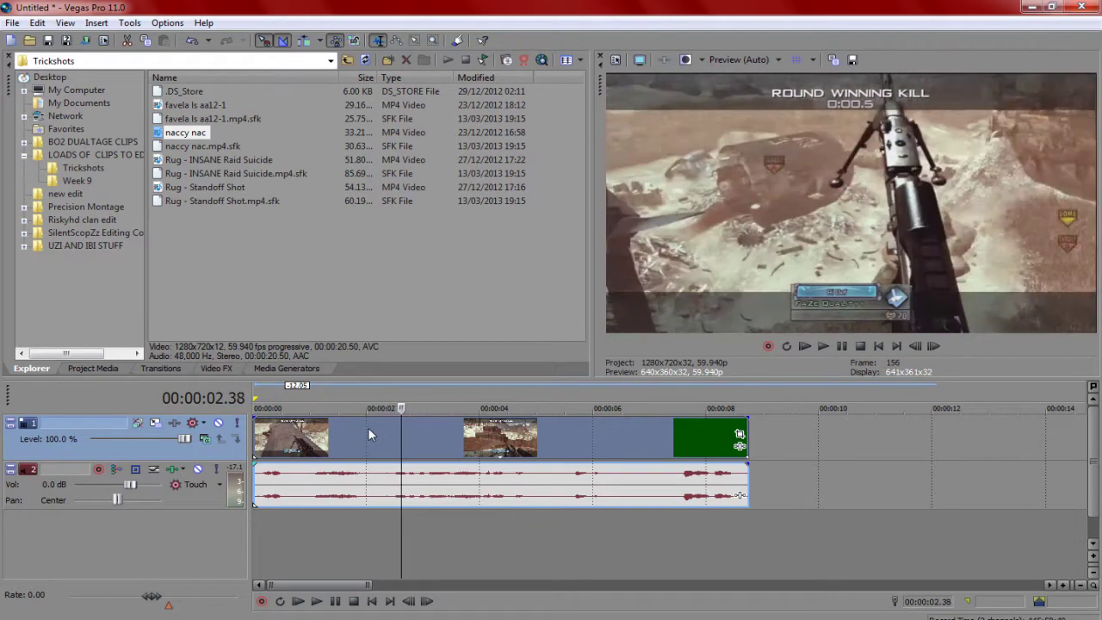
key("Right")
key("Right")
key("Right")
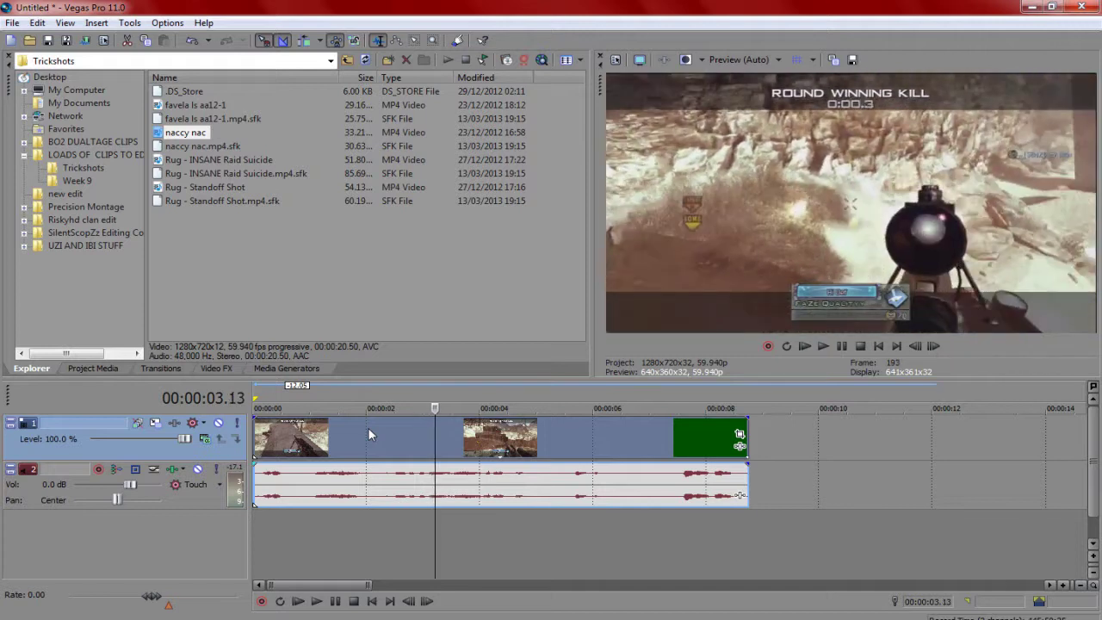
key("Left")
key("Left")
key("Left")
key("Left")
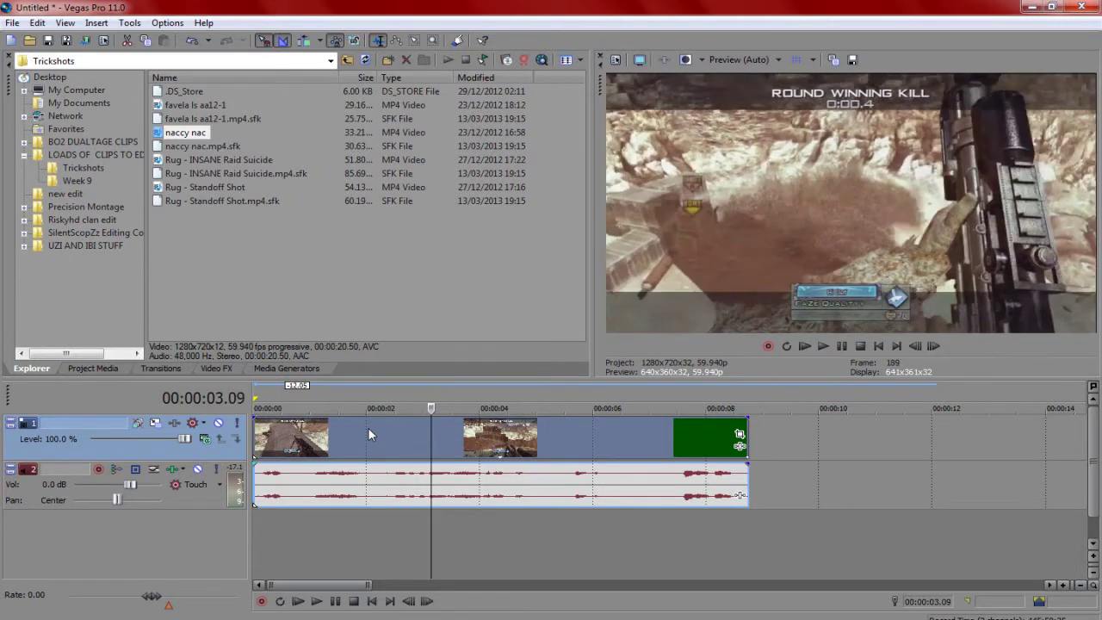
key("Left")
key("Left")
key("Left")
key("Left")
key("Left")
key("Right")
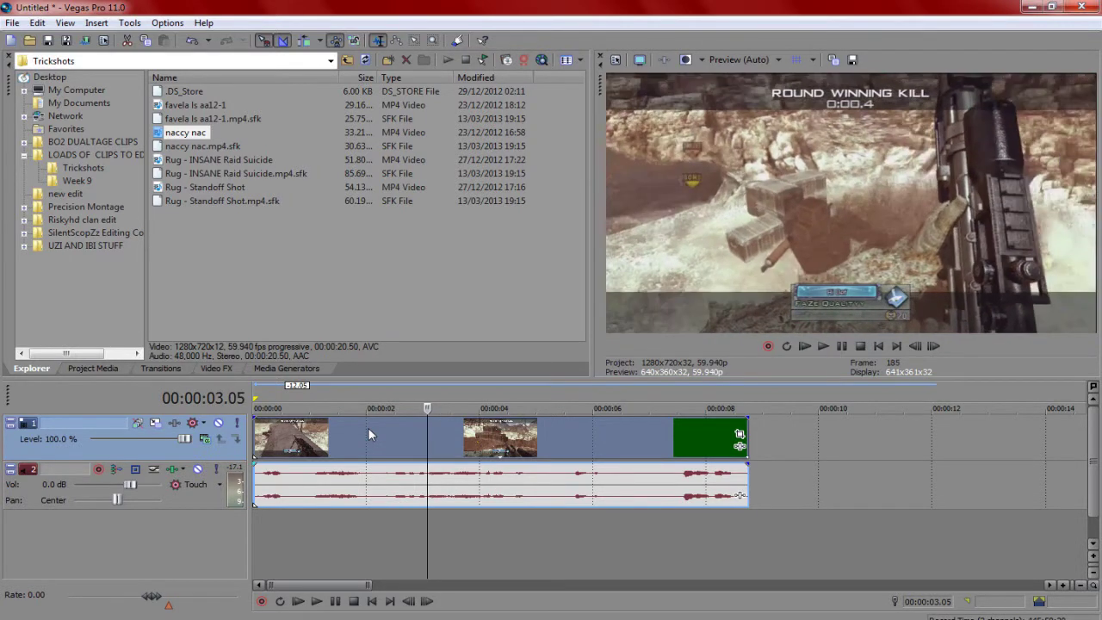
key("Left")
key("Left")
key("s")
left_click(339, 436)
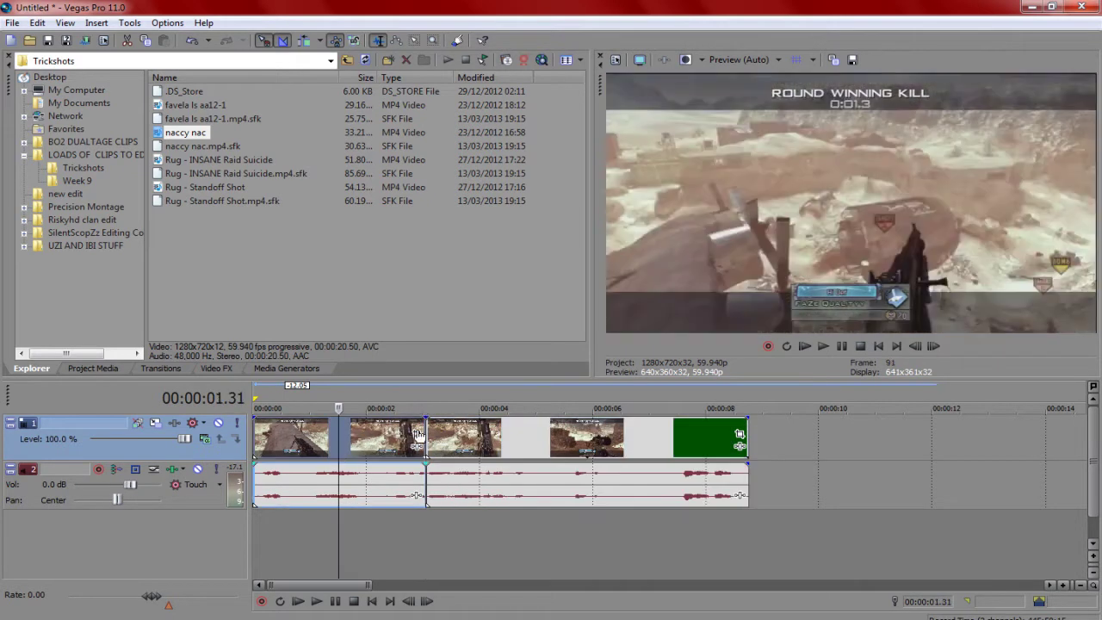
key("Delete")
Advance frame by frame from the start of the remaining clip and split it at 00:00:03.10, when the scope appears.
left_click(429, 430)
key("Right")
key("Right")
key("Right")
key("Right")
key("Right")
key("Right")
key("Right")
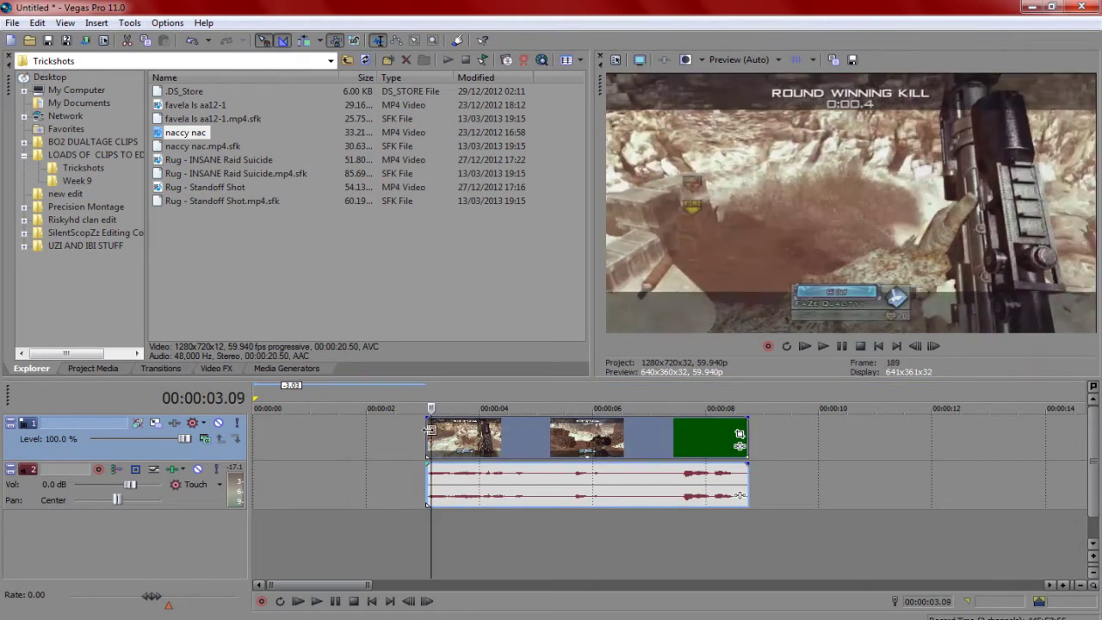
key("s")
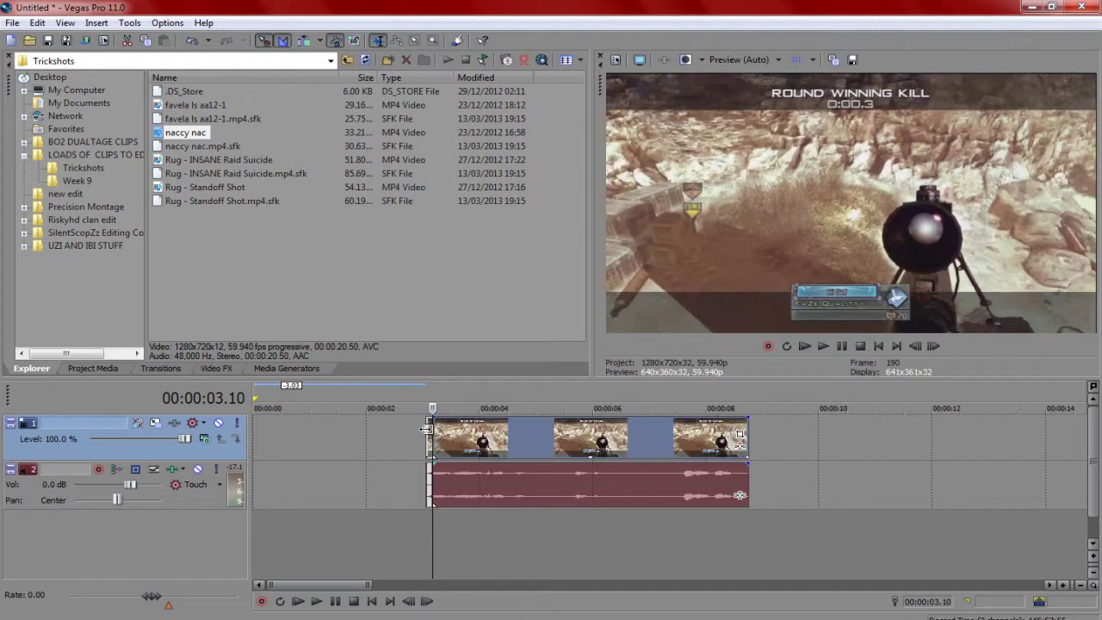
Extend the short clip to span 00:00:00 to 00:00:04.00, directly before the last clip, and split it at 00:00:00.51.
left_click(429, 431)
left_click_drag(429, 434, 509, 435)
left_click_drag(354, 430, 402, 431)
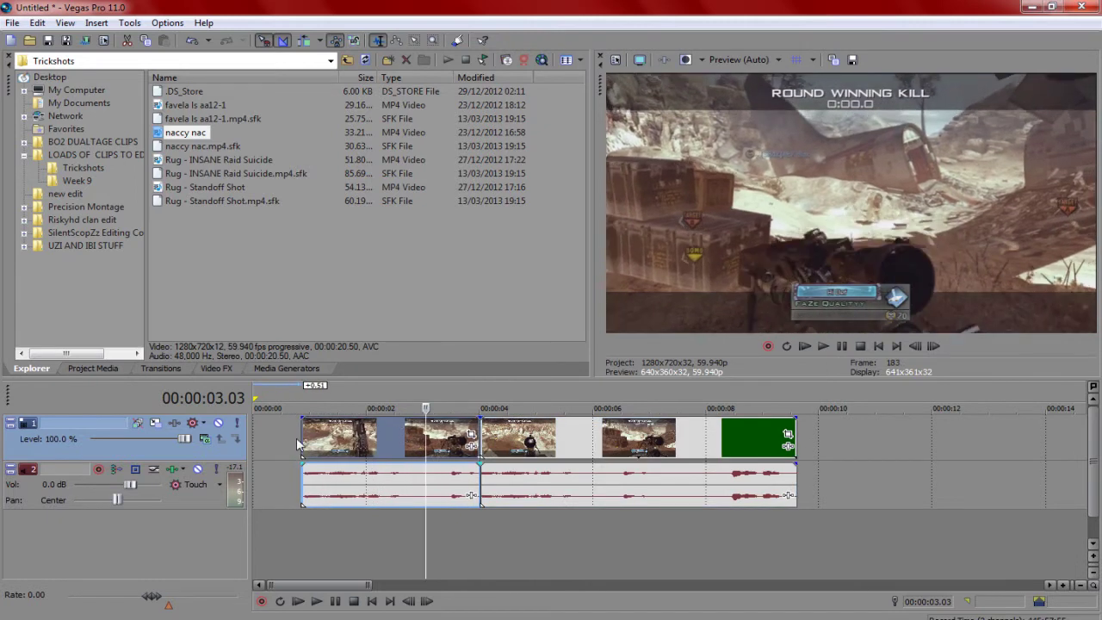
left_click_drag(302, 439, 253, 440)
key("s")
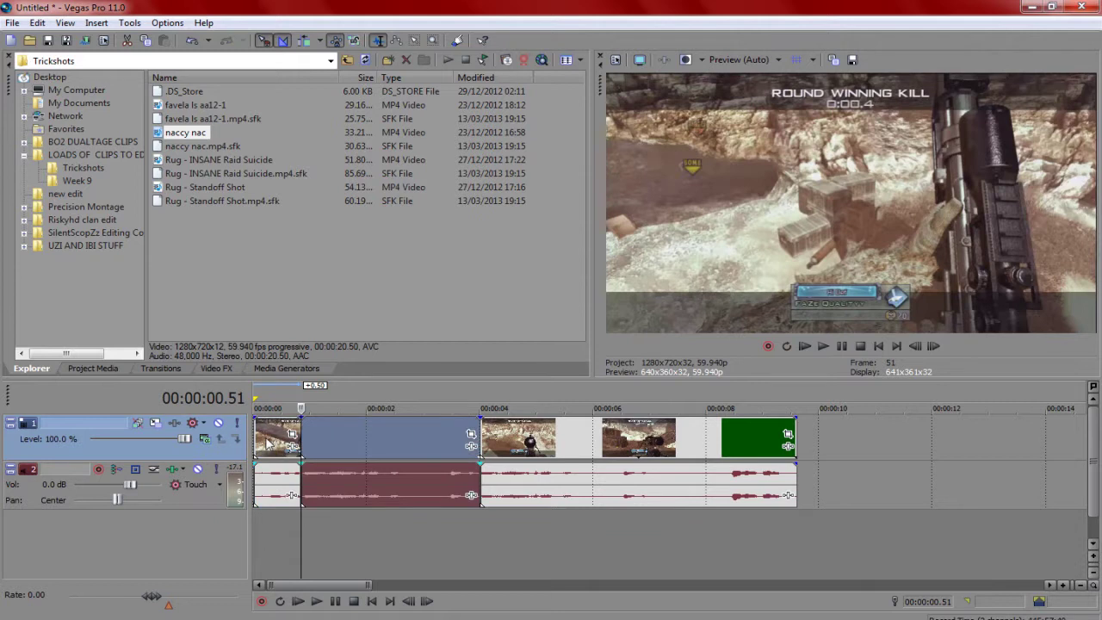
Play the arranged clips from the start of the timeline to check the sequence.
left_click(266, 443)
left_click(804, 345)
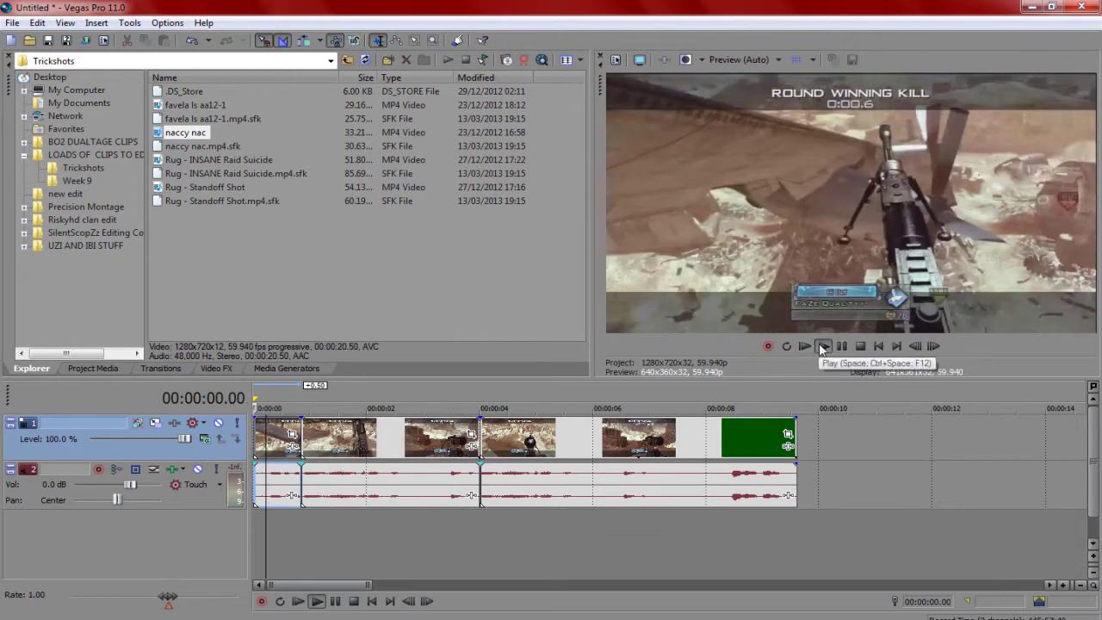
left_click(824, 345)
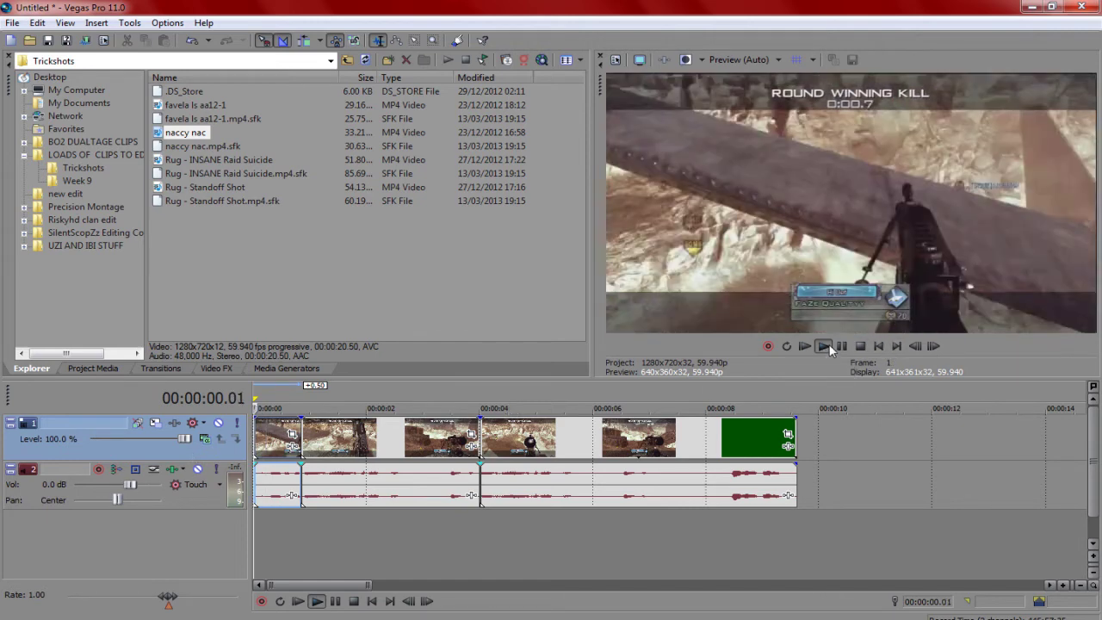
left_click(825, 345)
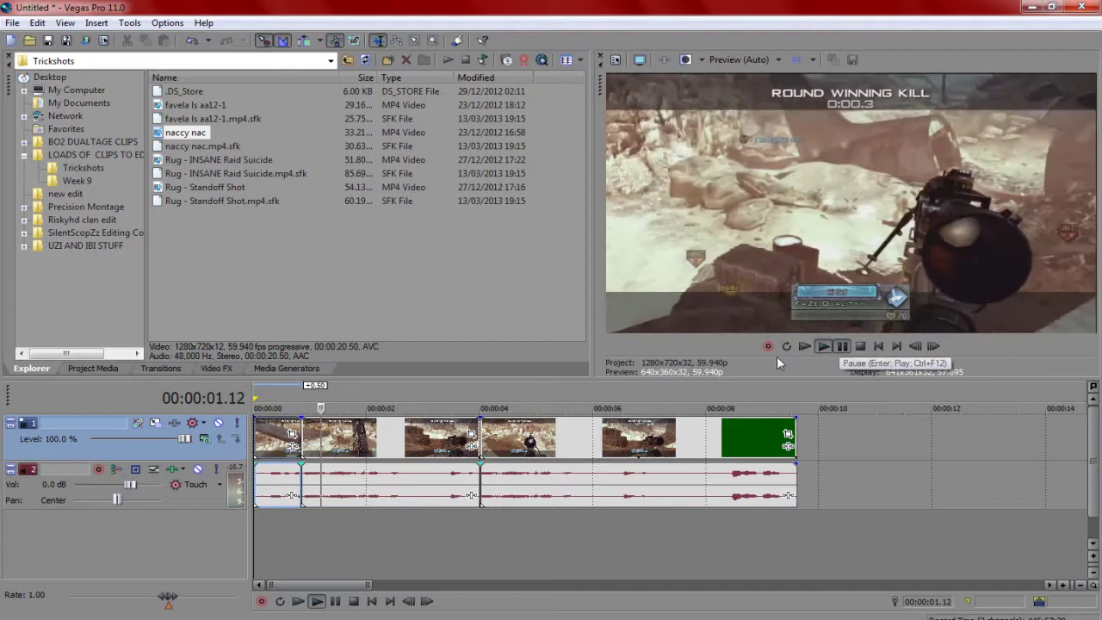
left_click(500, 490)
key("ctrl+a")
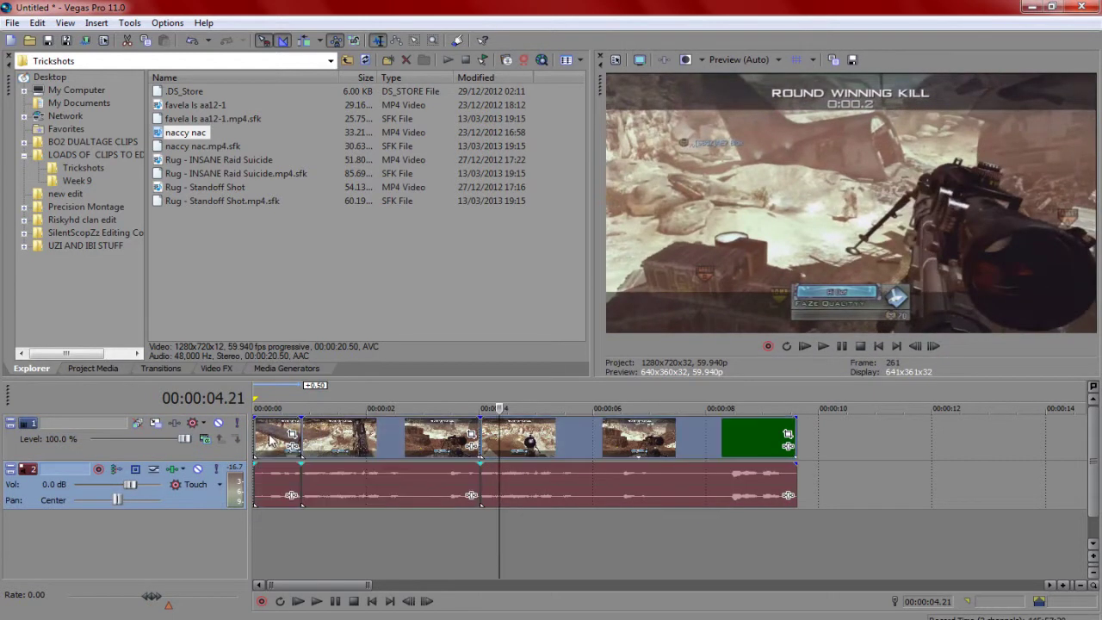
key("Delete")
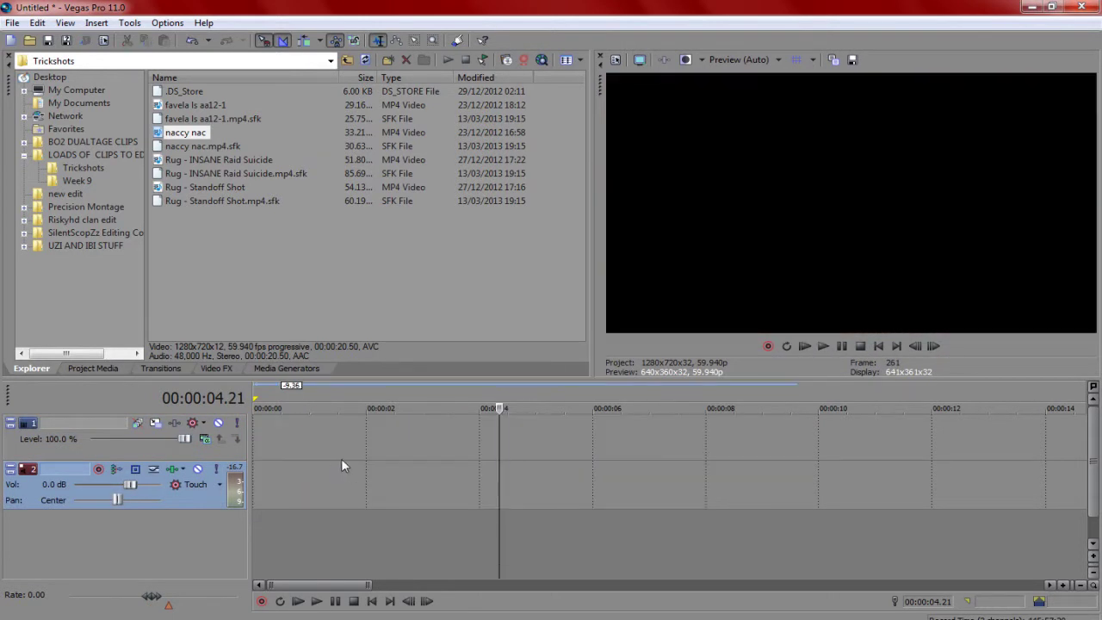
key("ctrl+z")
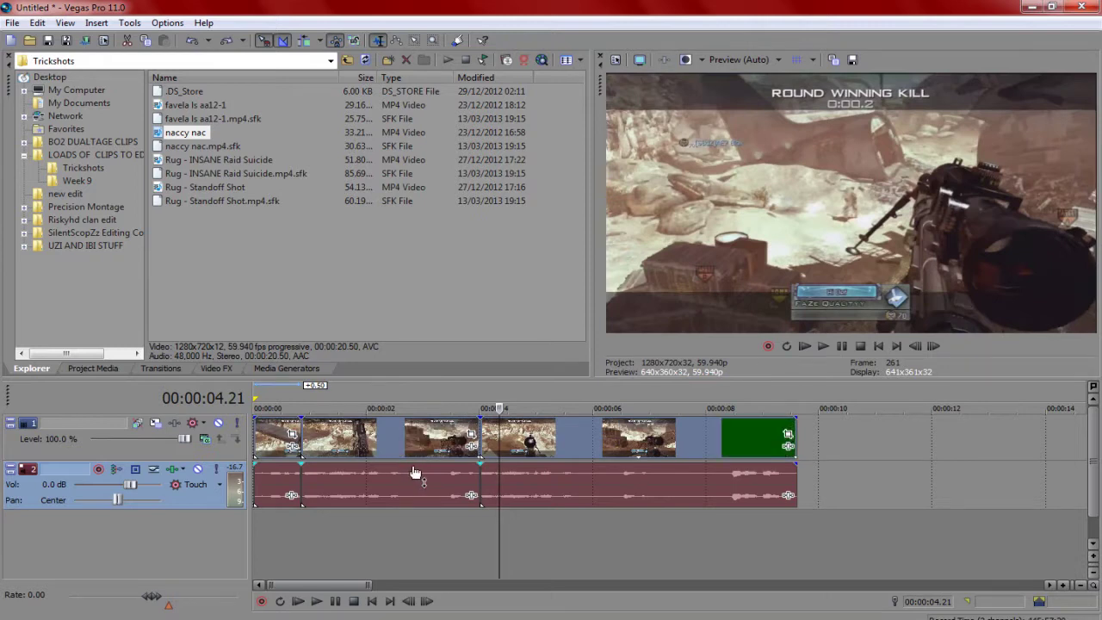
Delete only the three audio events on track 2.
left_click(497, 541)
left_click(531, 502)
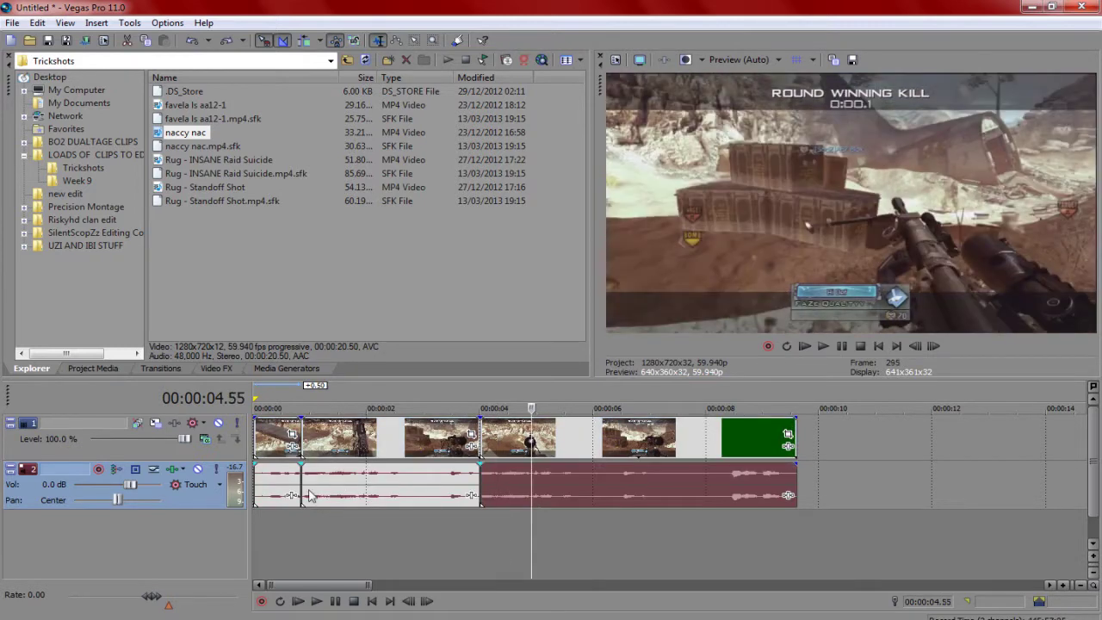
left_click(309, 491, "shift")
key("Delete")
Apply the TwixtorPRO effect with the 60fps twixtor smooth preset to the middle clip and set its Speed % to 1.
left_click(303, 438)
left_click(220, 370)
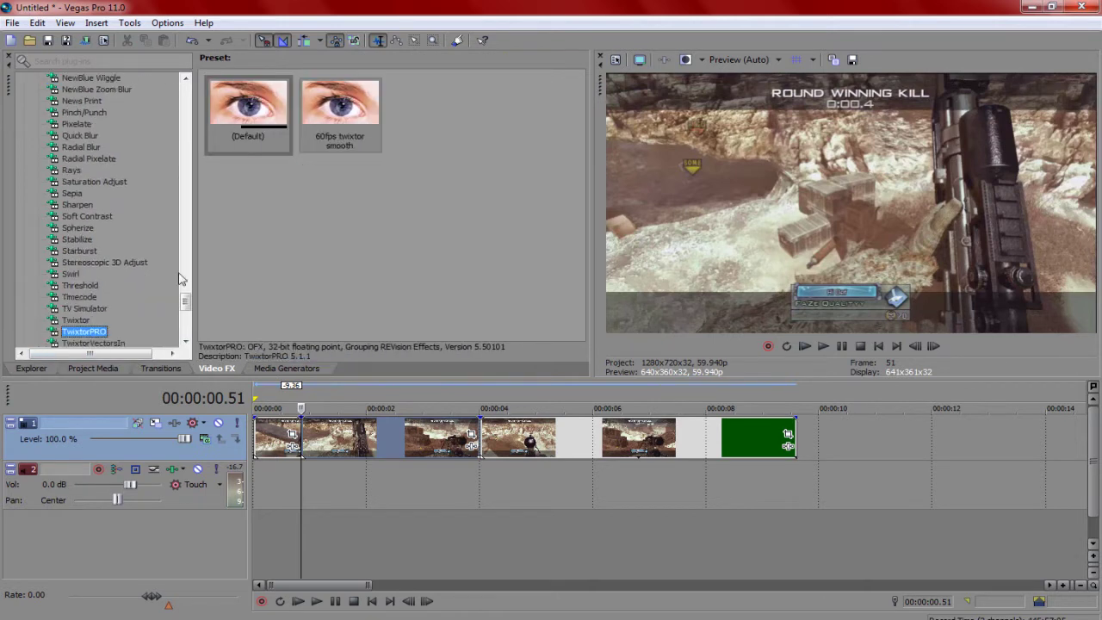
left_click_drag(340, 112, 410, 441)
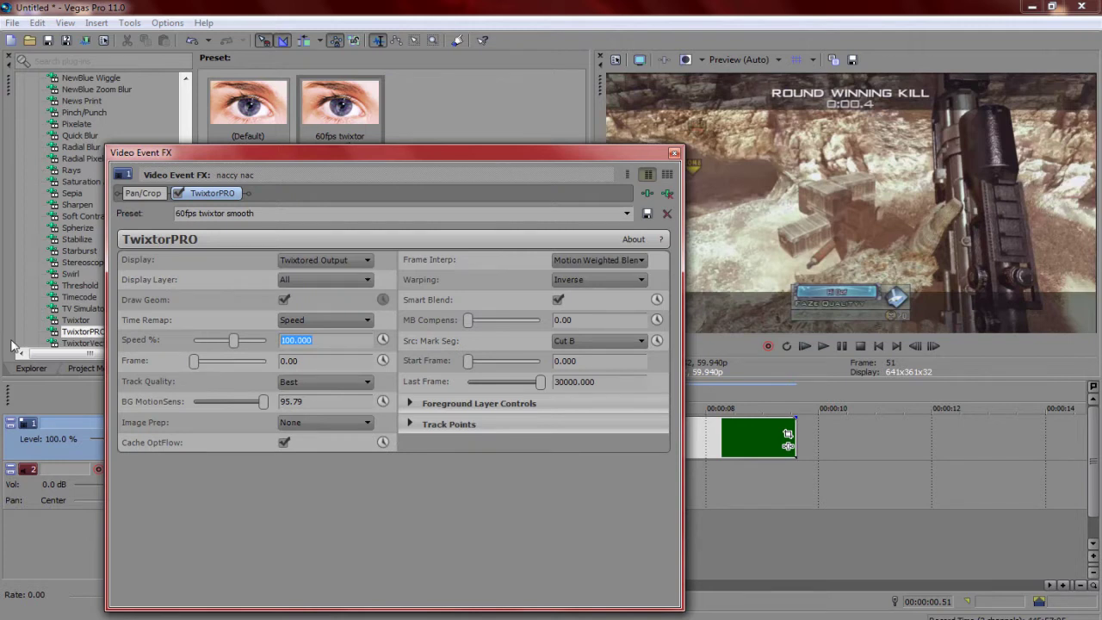
type("1")
key("Return")
left_click(674, 153)
Lower the video preview quality to Draft (Half).
left_click(739, 59)
mouse_move(741, 76)
left_click(827, 107)
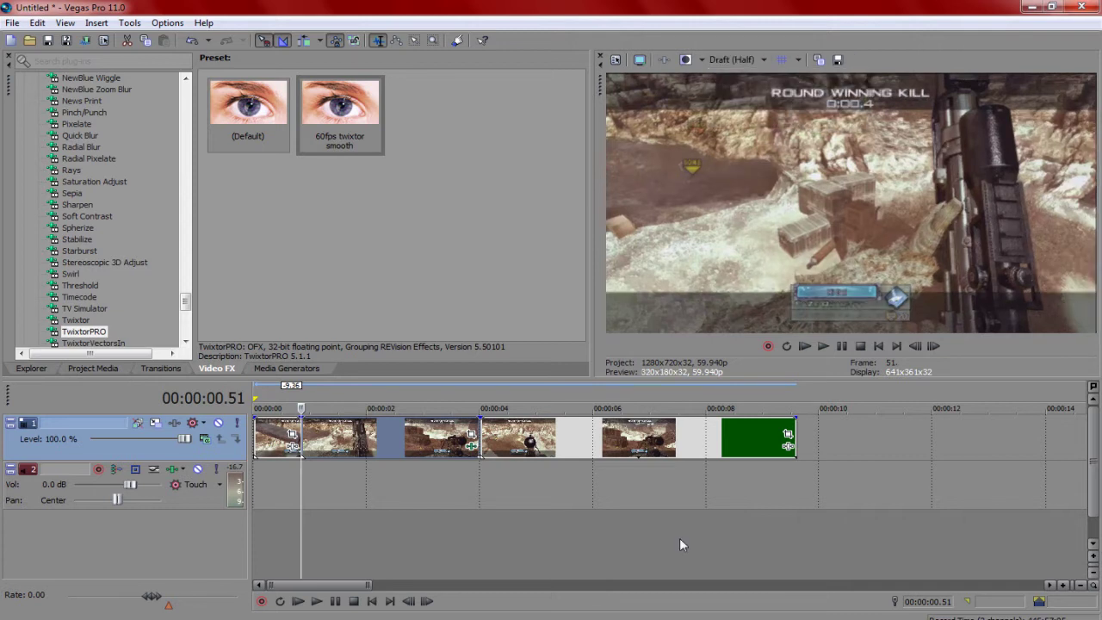
Check the end of the middle clip at 00:00:04.00 and set its TwixtorPRO Speed % to 3.
left_click(480, 443)
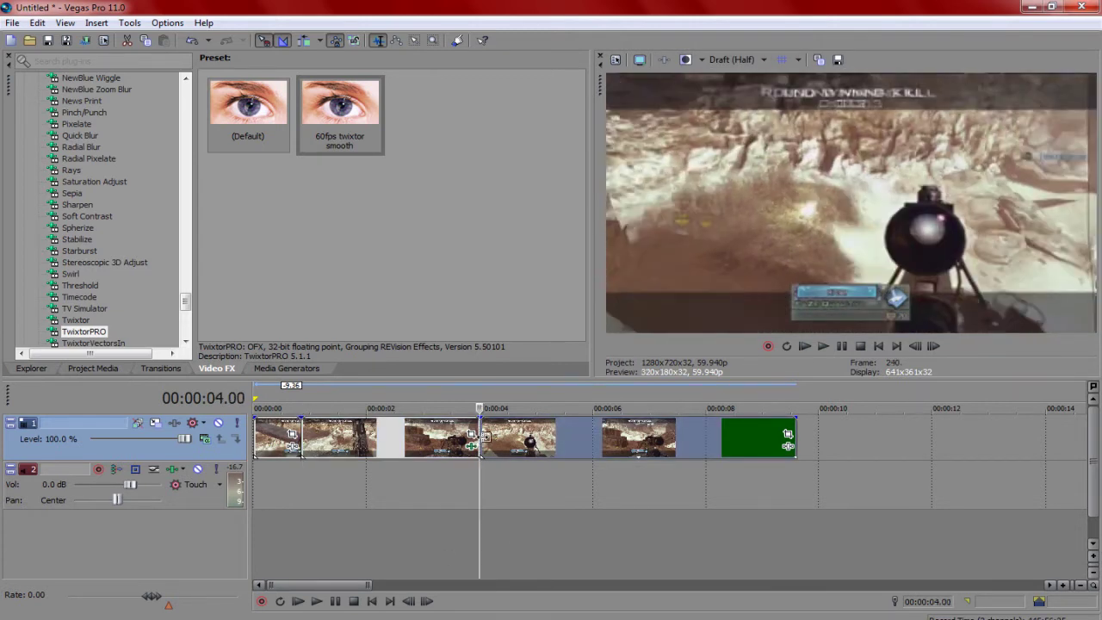
left_click(473, 445)
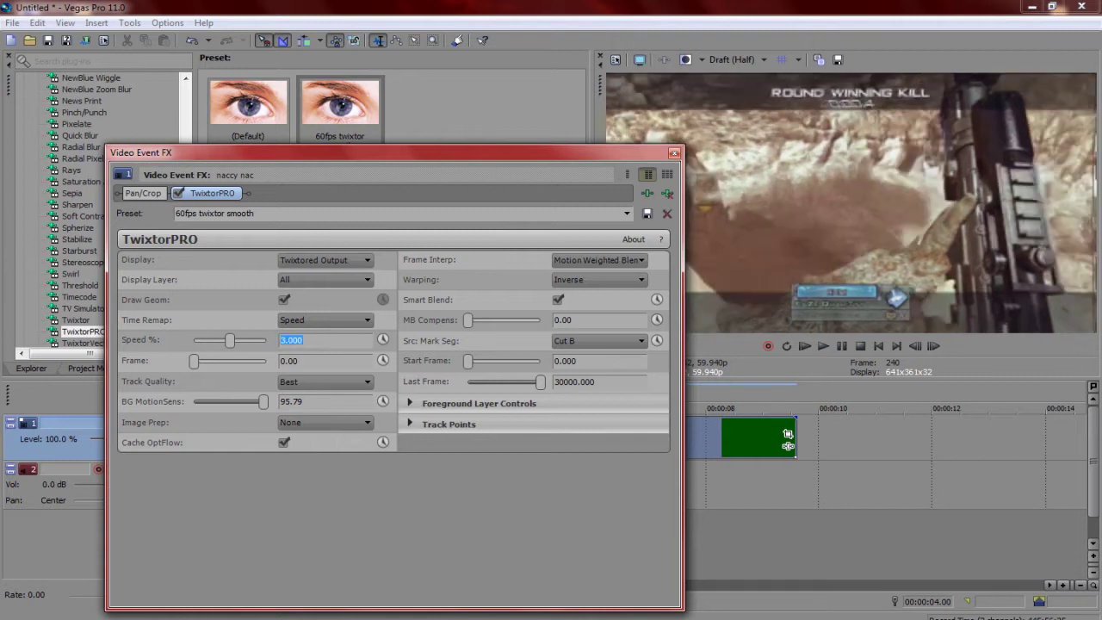
key("Return")
type("3")
key("Return")
left_click(677, 155)
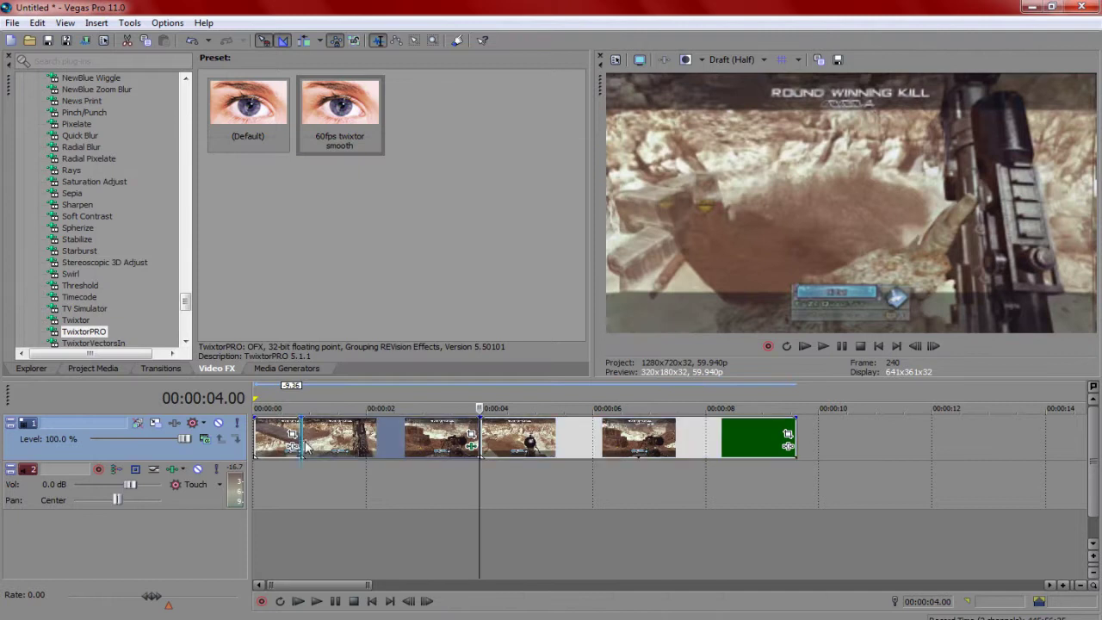
Apply the Magic Bullet Looks effect with the (Default) preset to the middle clip and open its look editor.
left_click(300, 534)
left_click(82, 309)
key("m")
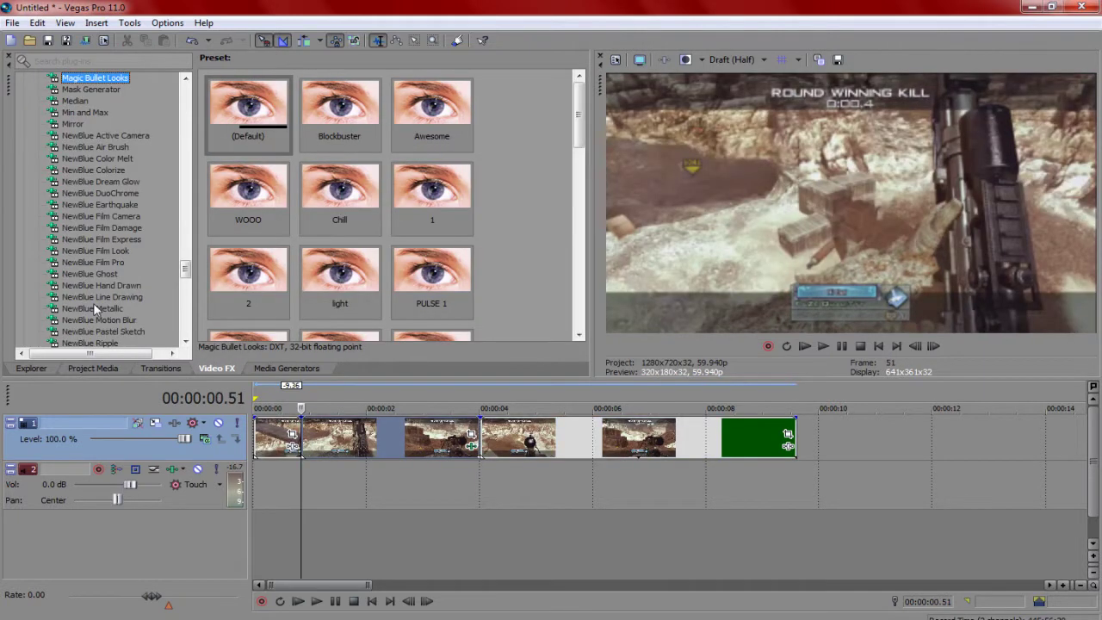
key("m")
left_click(101, 79)
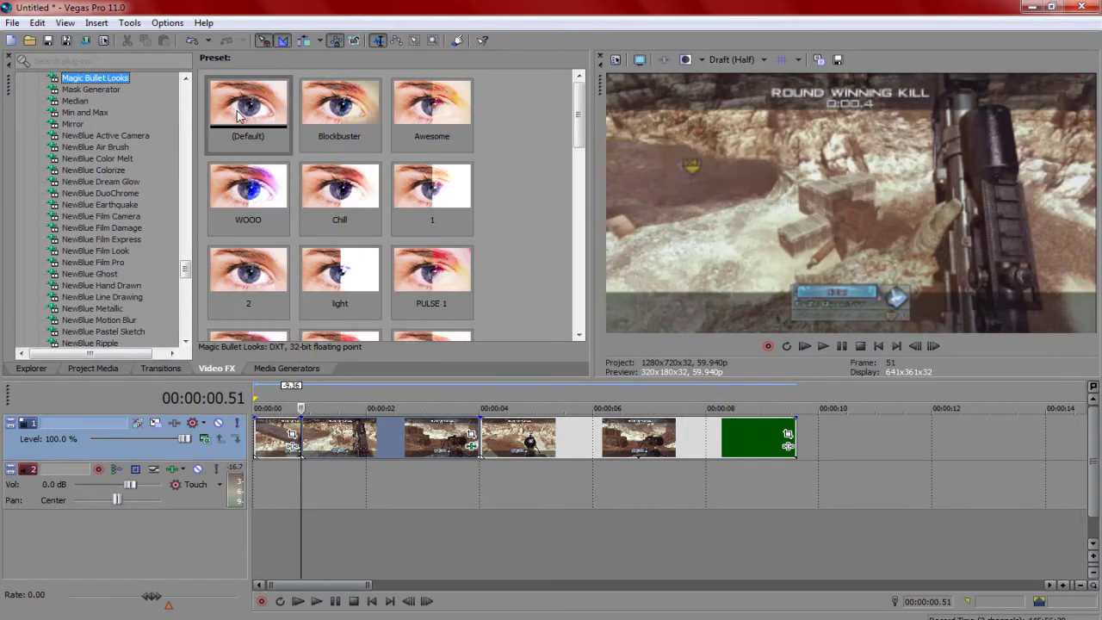
left_click_drag(248, 108, 472, 474)
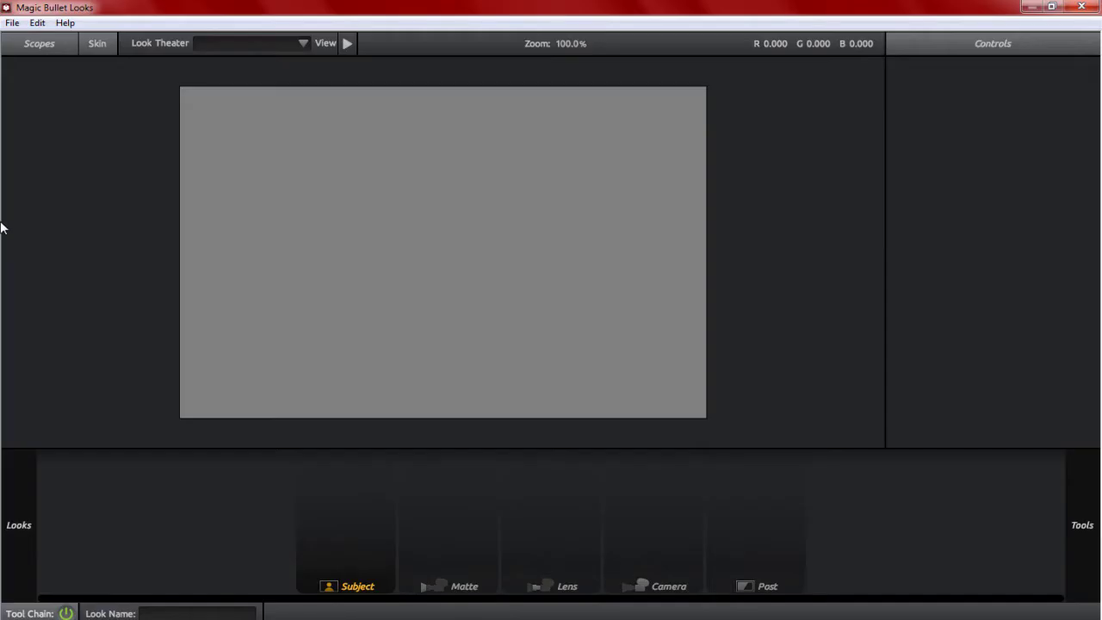
Add the Lens Distortion tool to the Lens stage of the look.
mouse_move(1083, 525)
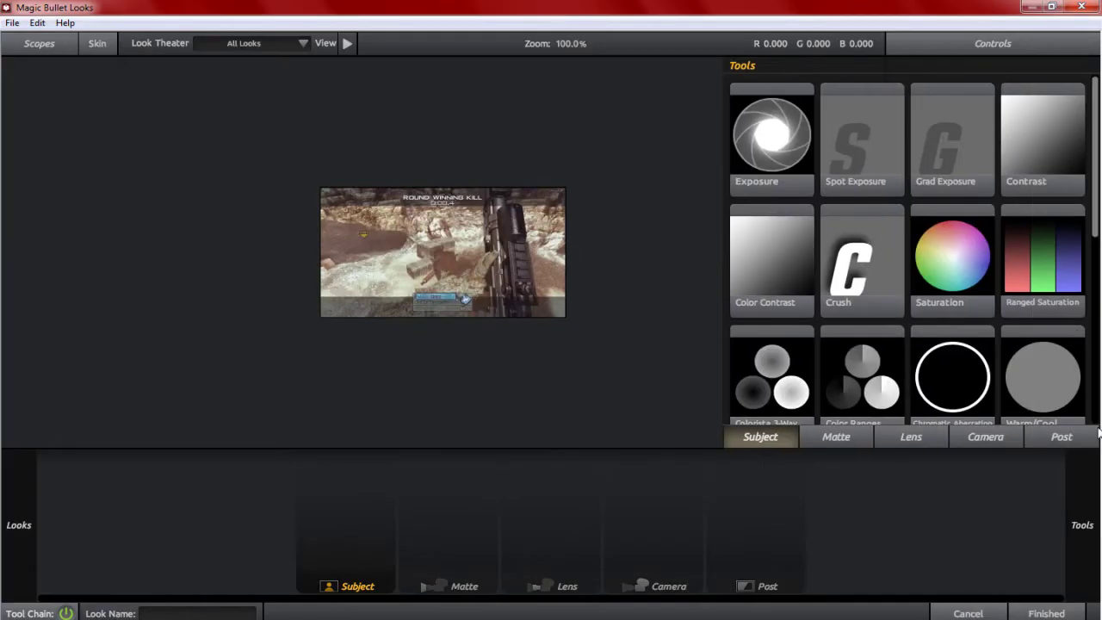
scroll(1089, 254, "down", 5)
left_click(896, 439)
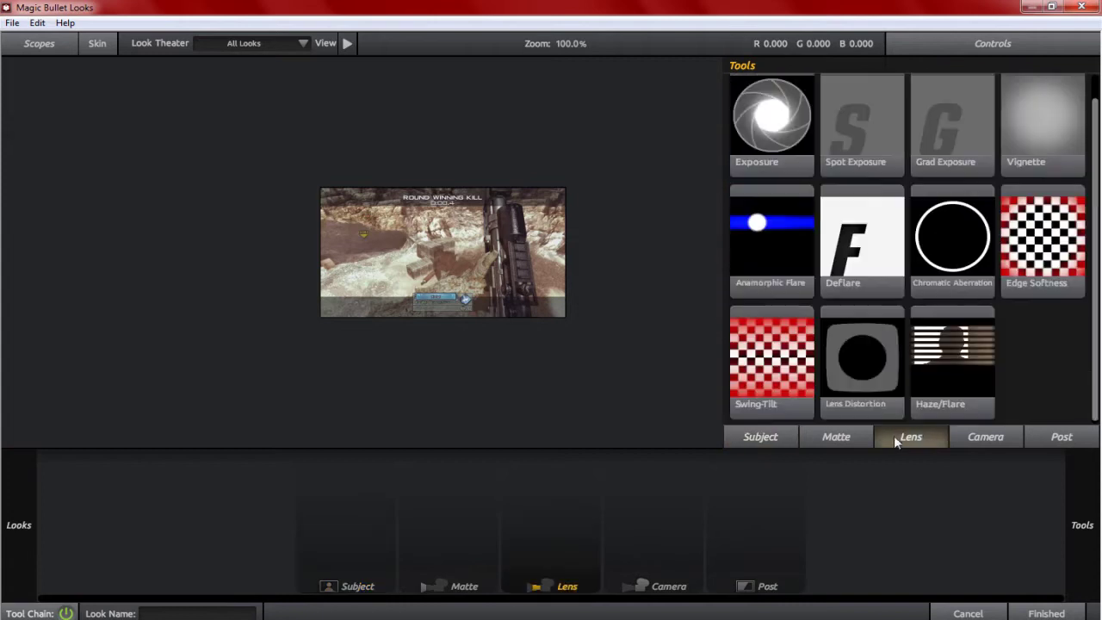
left_click_drag(870, 372, 529, 535)
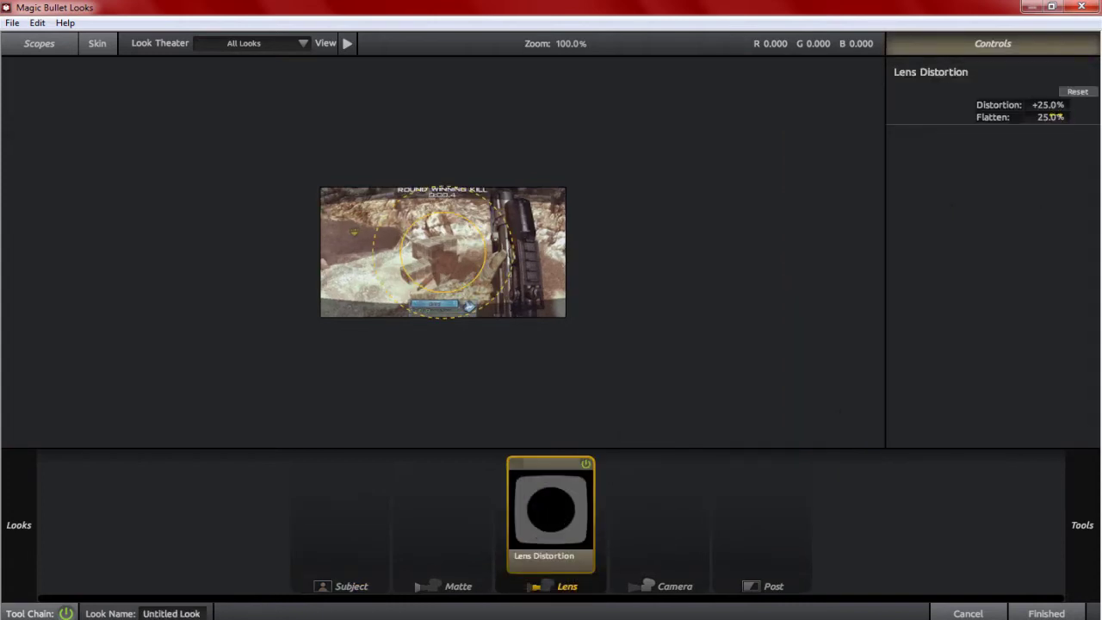
Set the lens Distortion to -100% and Flatten to 0%, and finish the look.
mouse_move(1056, 115)
left_mouse_down()
mouse_move(1033, 115)
mouse_move(1092, 115)
mouse_move(1033, 115)
mouse_move(1098, 104)
mouse_move(939, 105)
mouse_move(1095, 117)
mouse_move(1038, 116)
left_mouse_up()
mouse_move(1101, 379)
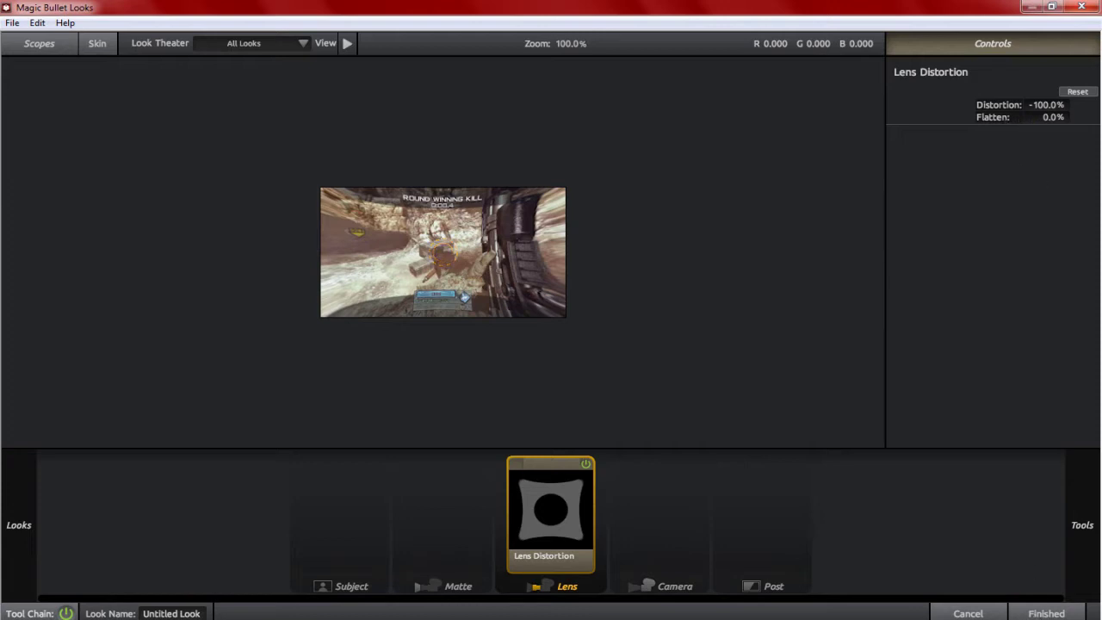
left_click(1046, 613)
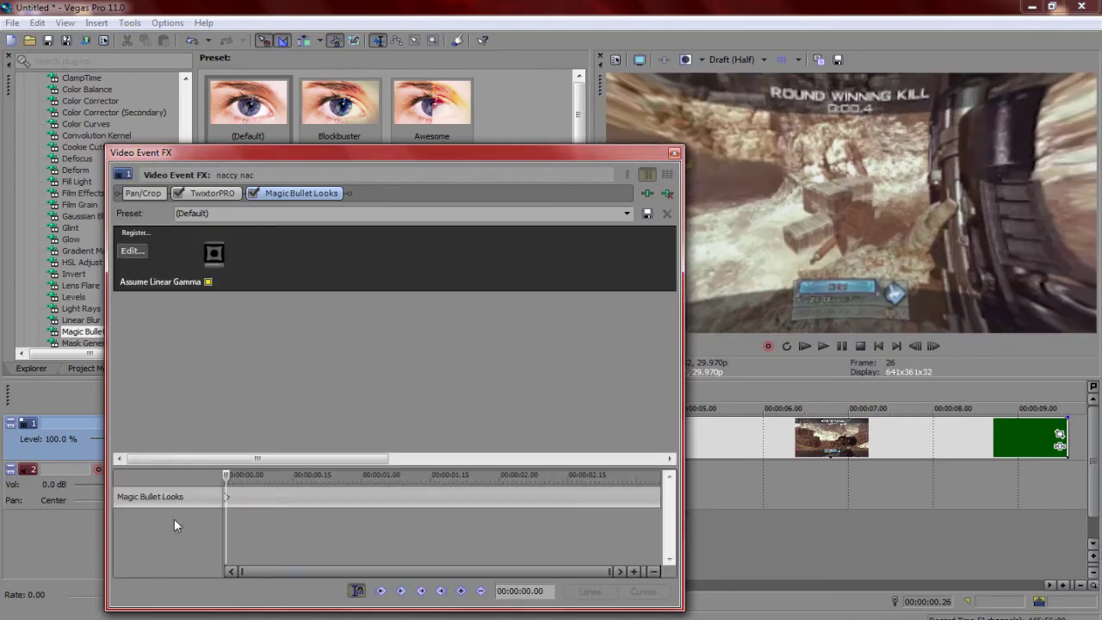
Move the Magic Bullet Looks keyframe to the end of the middle clip at 00:00:03.05 and return the effect cursor to the clip's start.
left_click(254, 504)
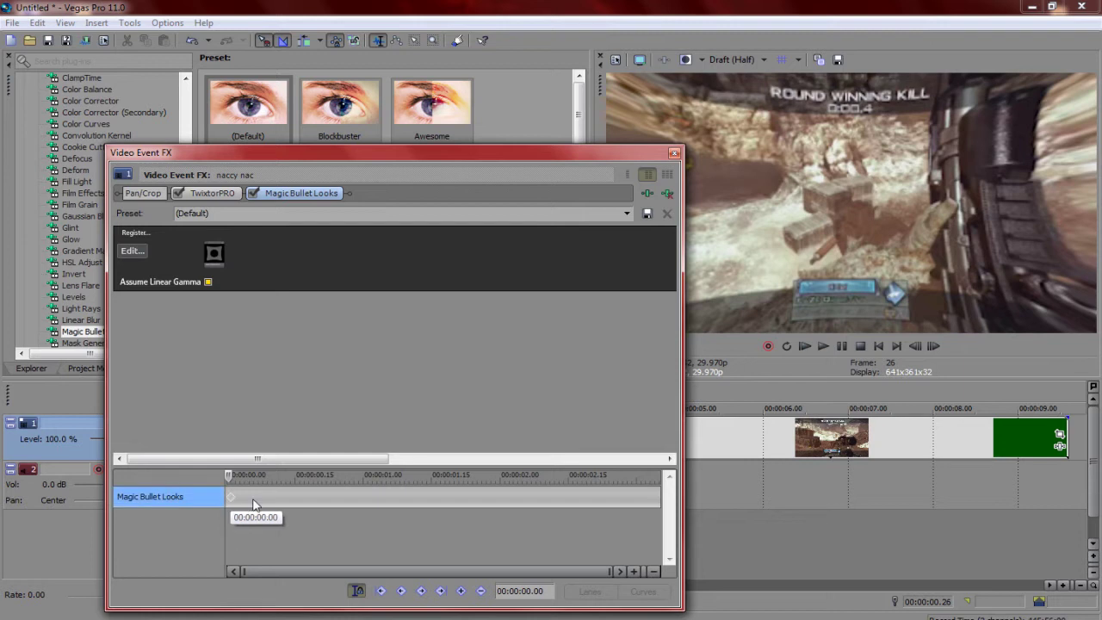
left_click_drag(254, 504, 668, 504)
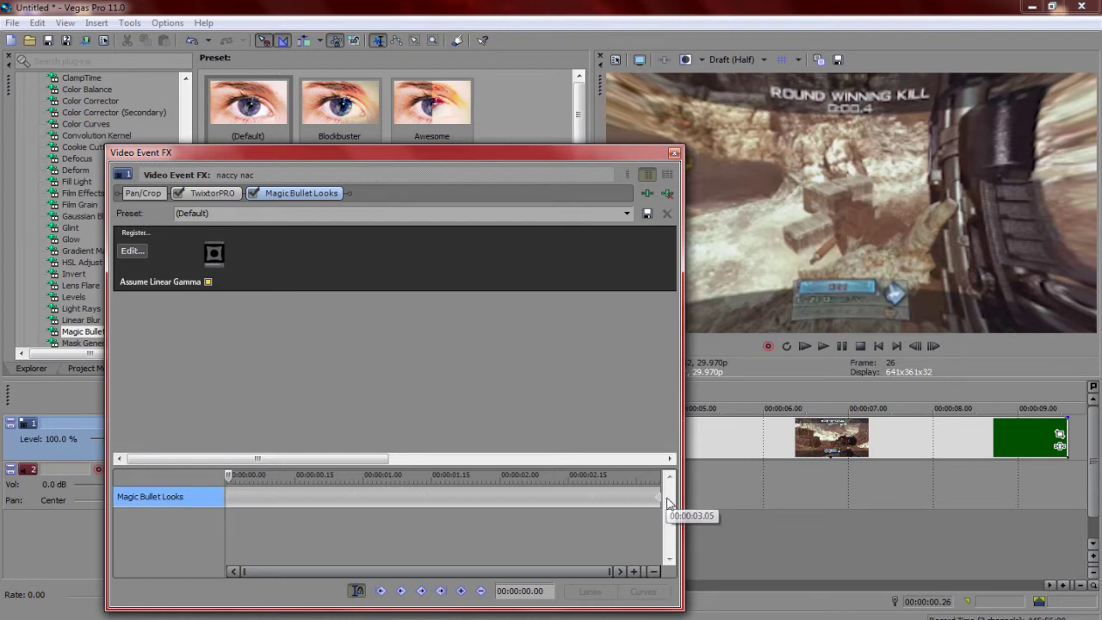
left_click(229, 500)
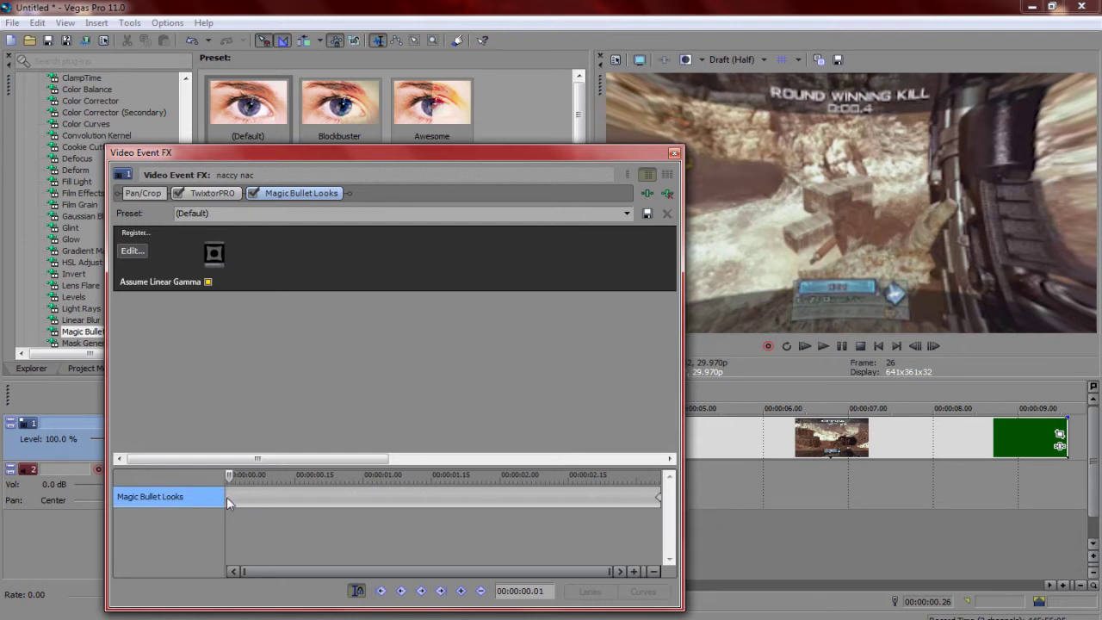
Set the lens Distortion to 0% at the start of the middle clip, finish the look and close the effect settings.
left_click(133, 250)
left_click(533, 540)
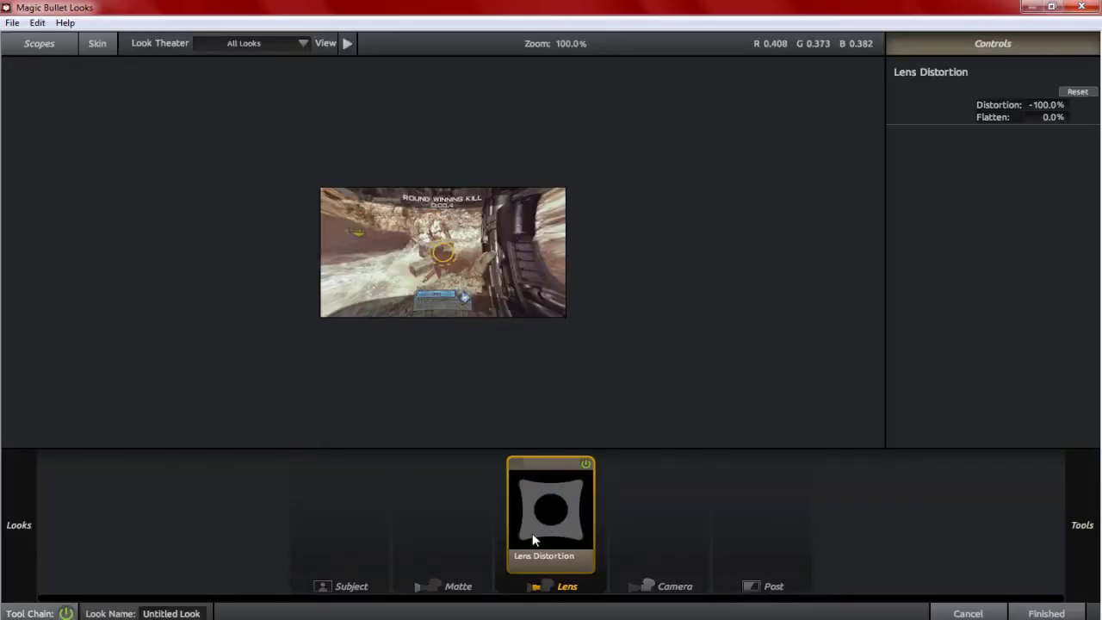
left_click(1046, 105)
type("0")
key("Return")
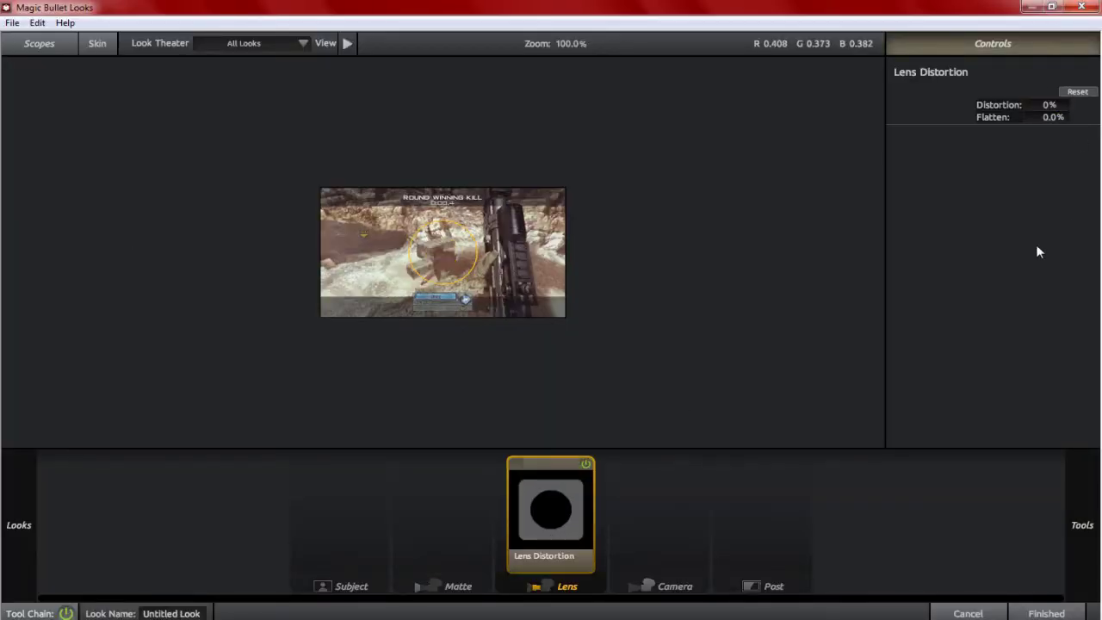
left_click(1042, 614)
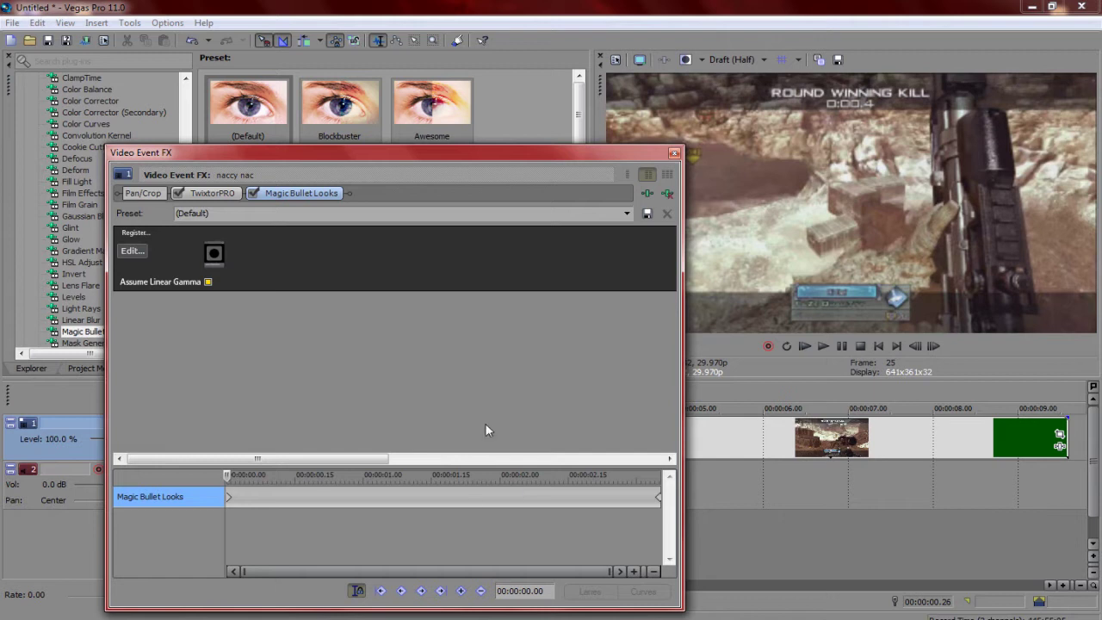
left_click(674, 152)
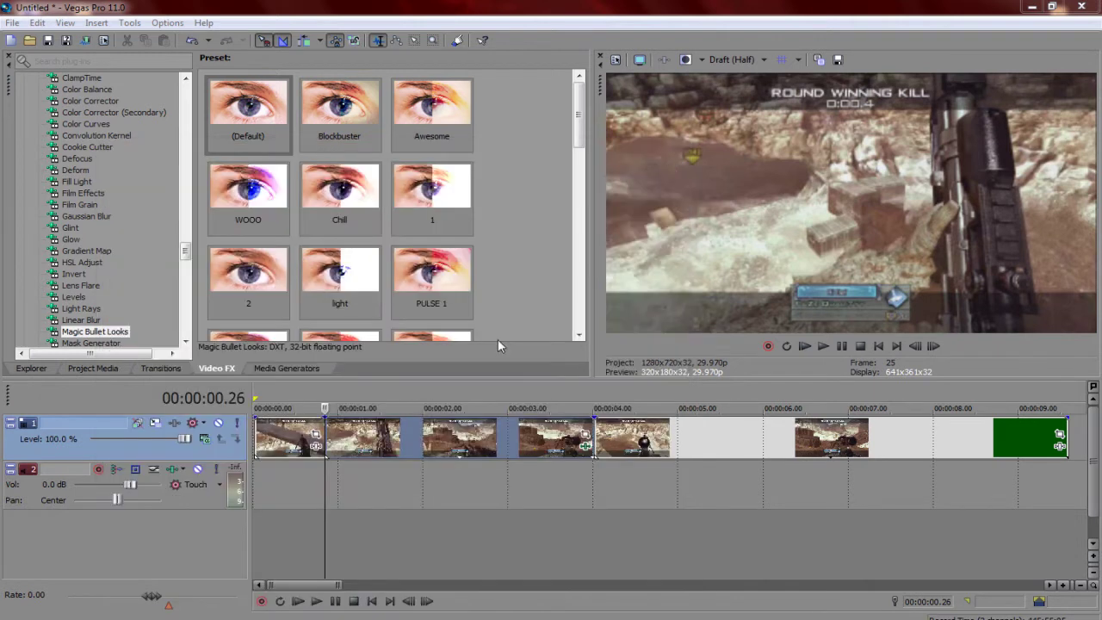
Copy the middle clip and paste its event attributes back onto the same clip.
right_click(358, 440)
left_click(422, 193)
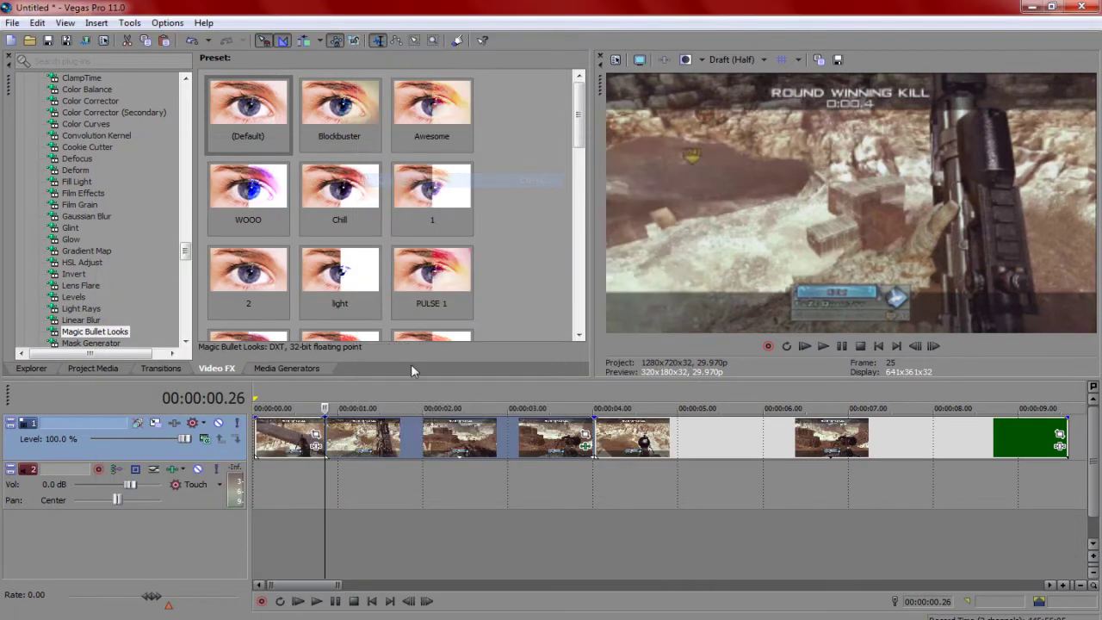
right_click(410, 442)
left_click(430, 191)
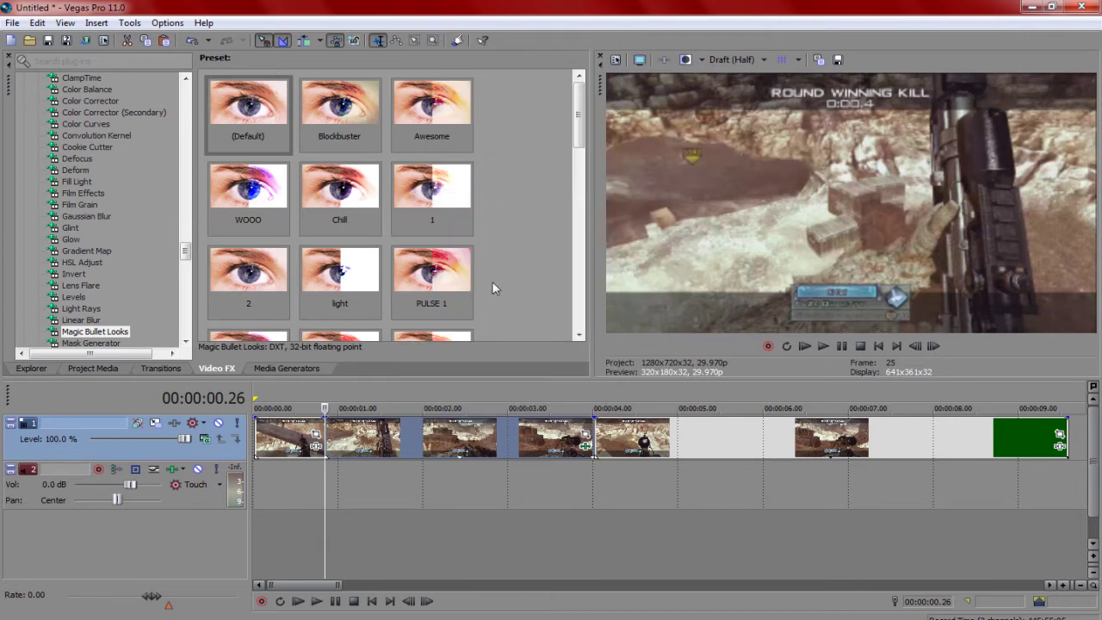
Remove the duplicate TwixtorPRO from the middle clip's effect chain and check the distortion at 00:00:03.11 and 00:00:03.23.
left_click(585, 445)
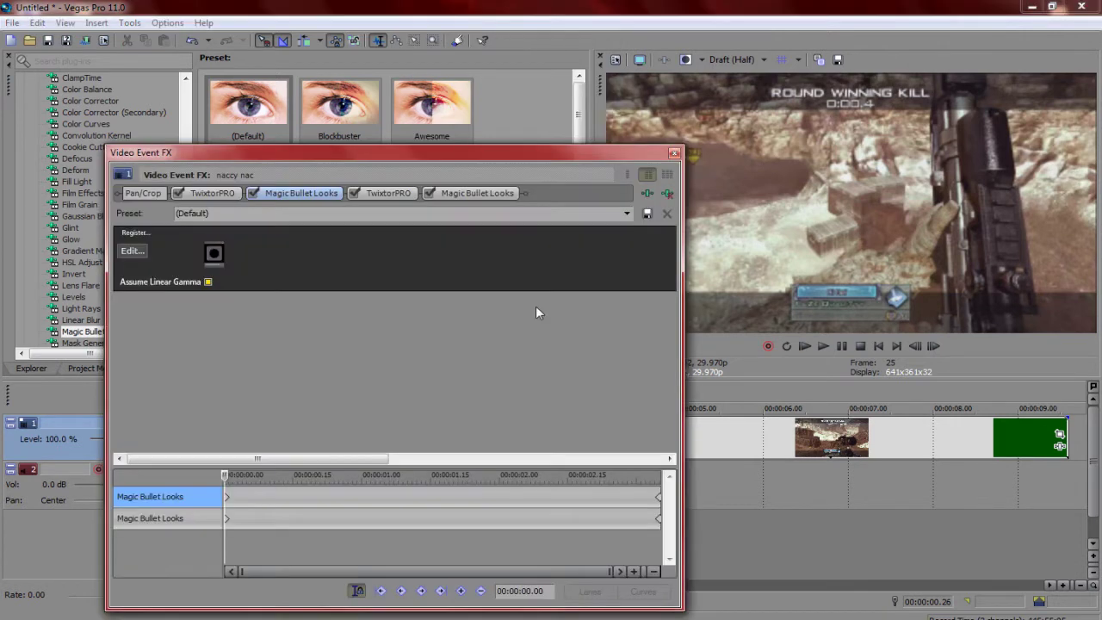
left_click(387, 199)
left_click(668, 193)
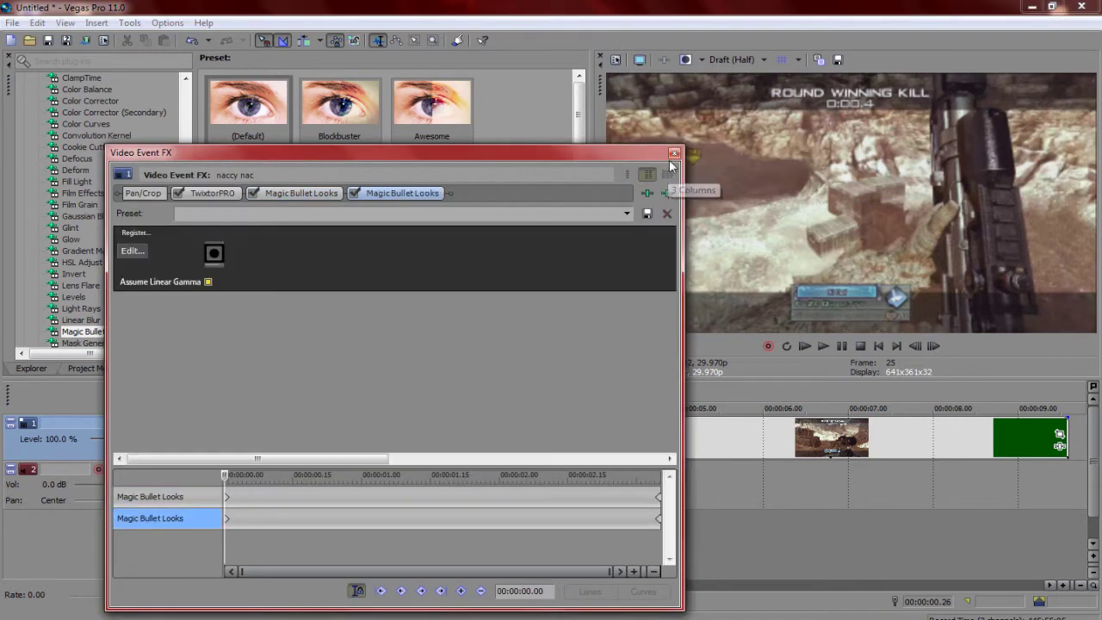
left_click(675, 153)
left_click(540, 437)
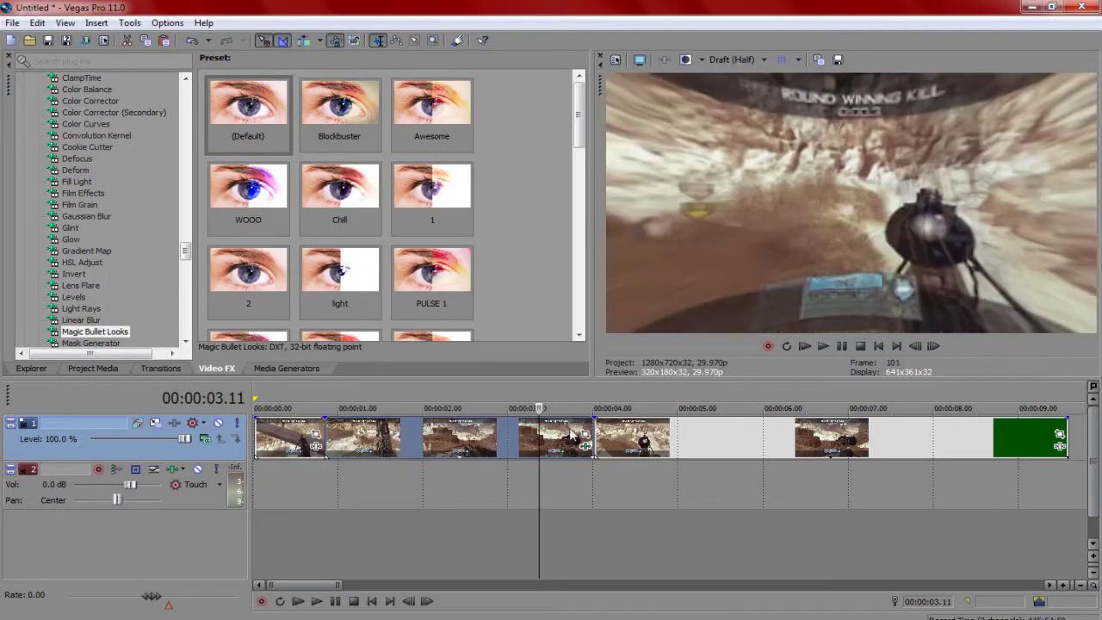
left_click(573, 435)
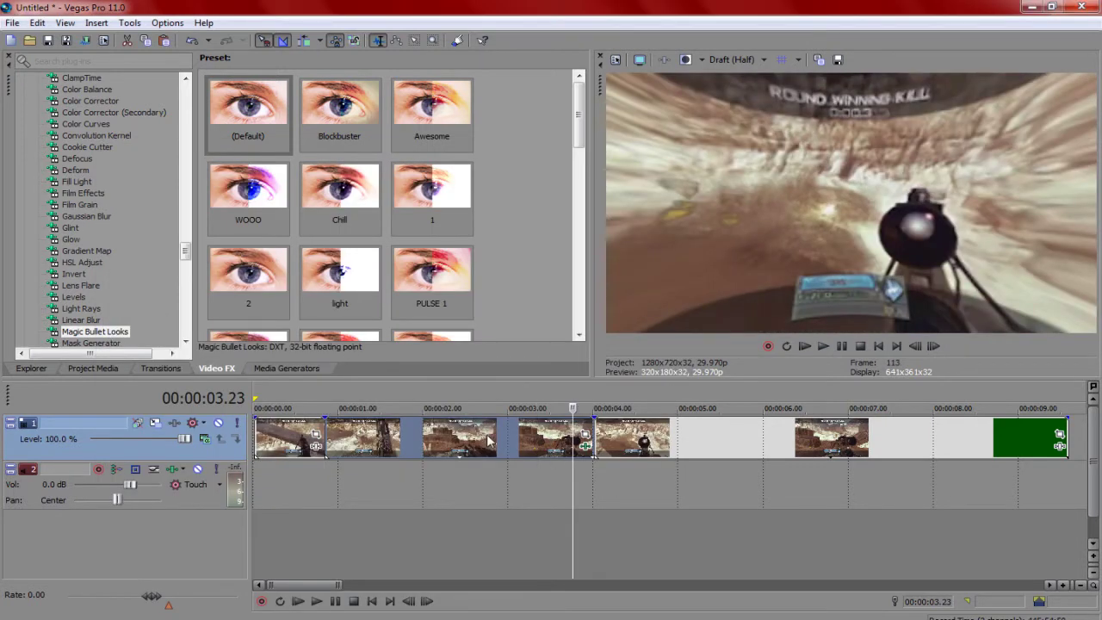
Paste the event attributes onto the middle clip a second time, remove the added TwixtorPRO, and check the frame at 00:00:03.27.
right_click(488, 439)
left_click(577, 196)
left_click(585, 445)
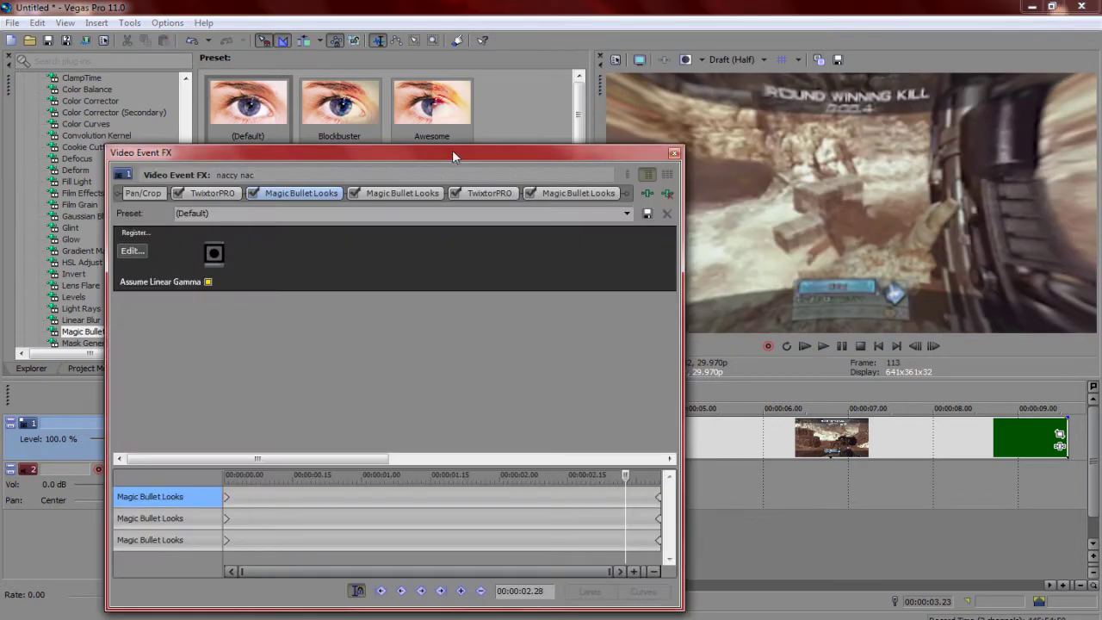
left_click(508, 195)
left_click(668, 192)
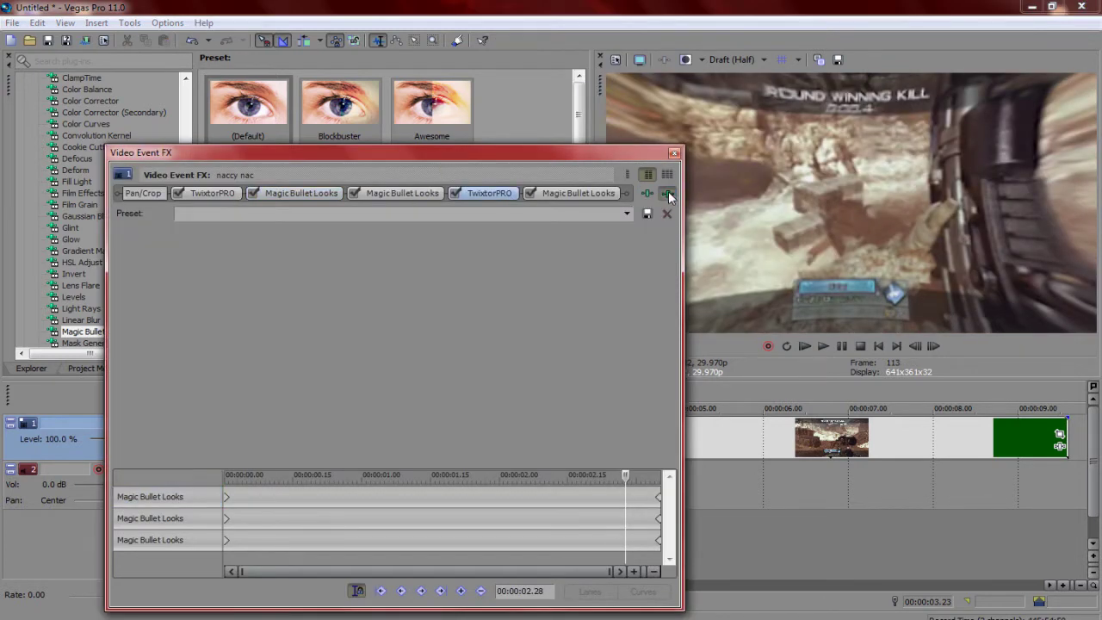
left_click(675, 154)
left_click(585, 435)
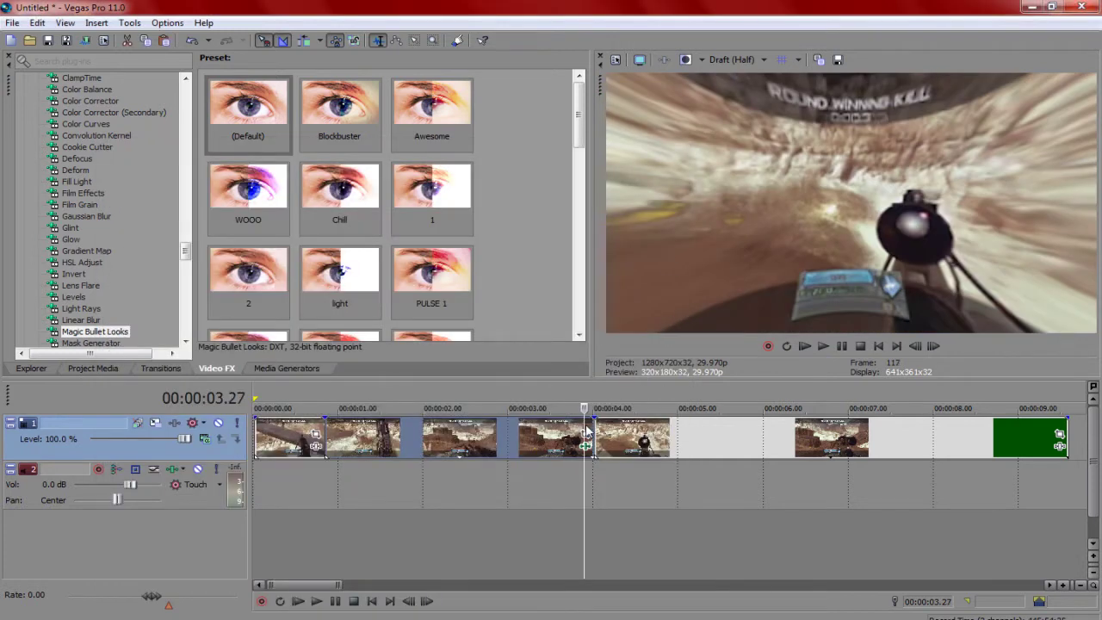
left_click(585, 446)
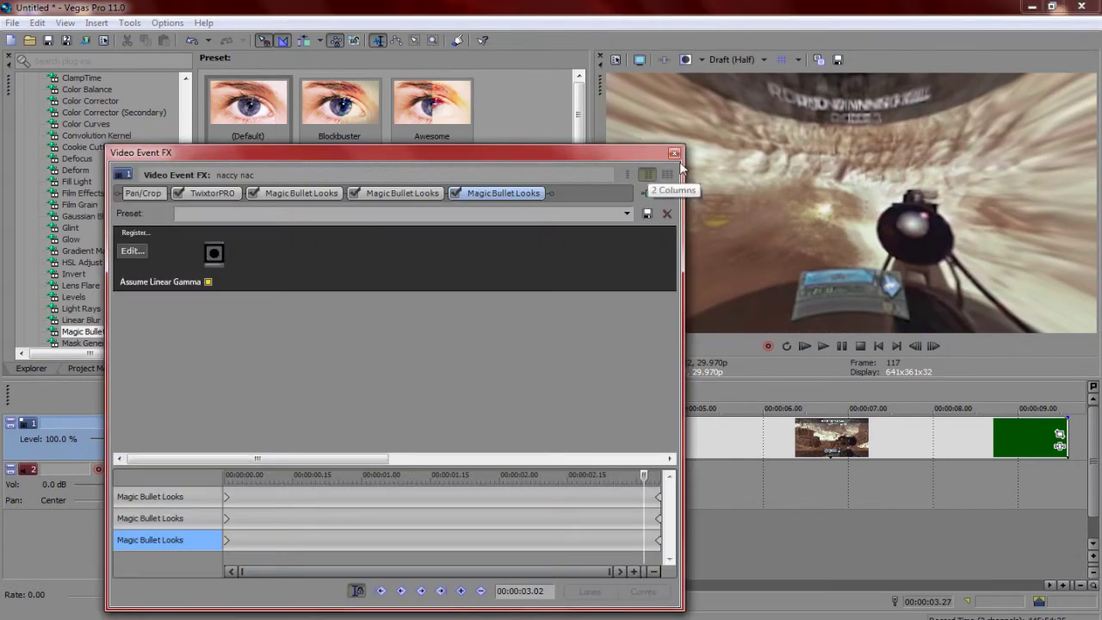
left_click(672, 156)
Paste the event attributes onto the middle clip a third time and remove the newly added TwixtorPRO from its effect chain.
right_click(542, 446)
left_click(624, 204)
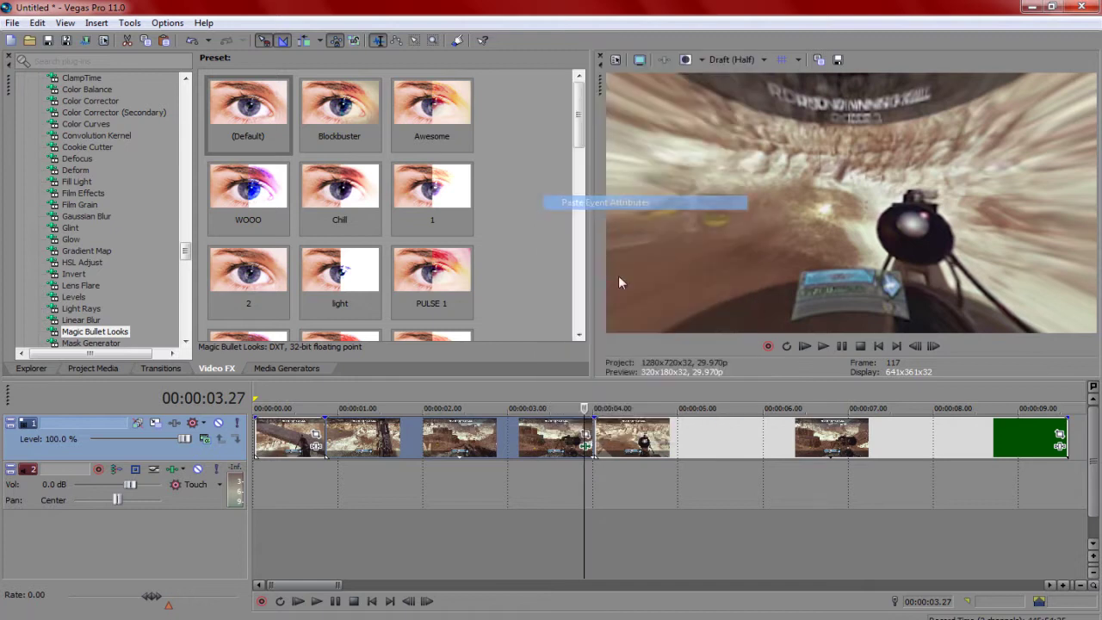
left_click(586, 445)
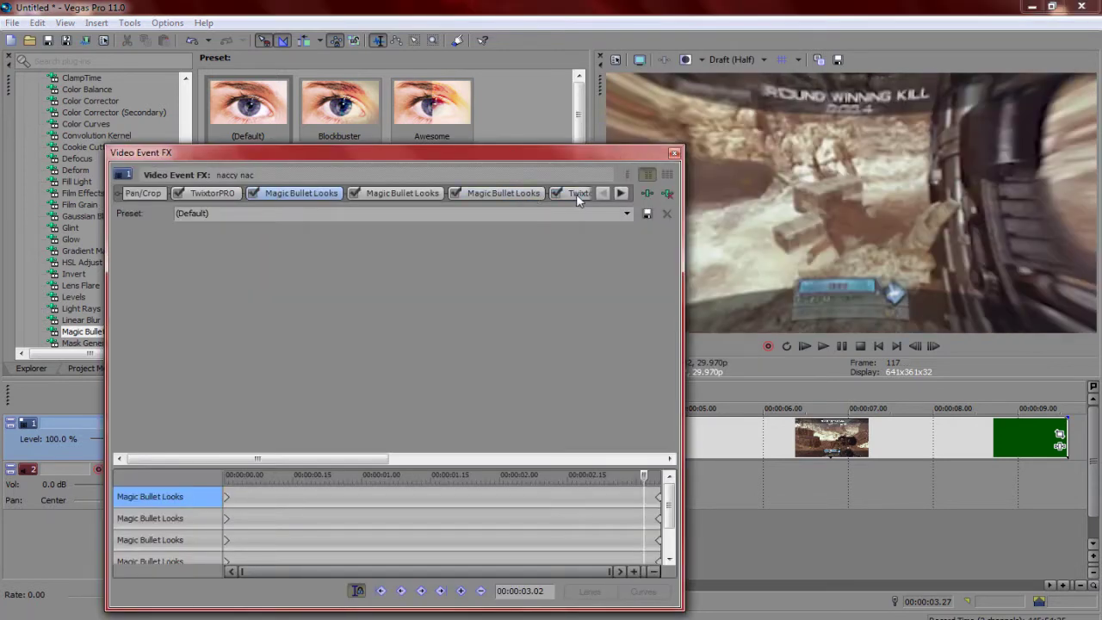
left_click(668, 193)
left_click(669, 193)
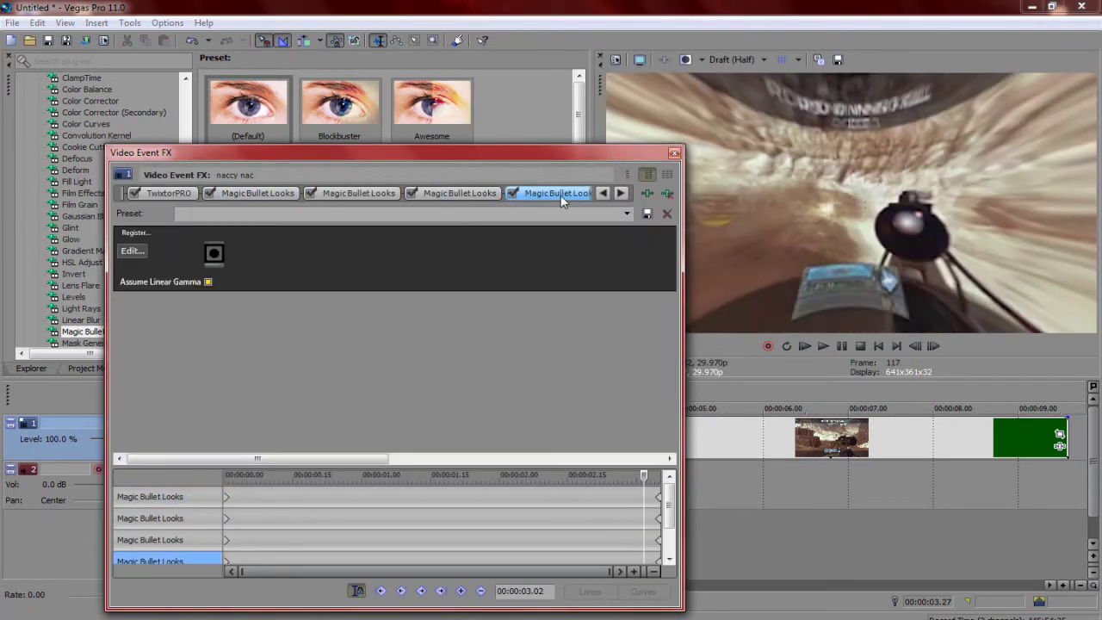
left_click(674, 154)
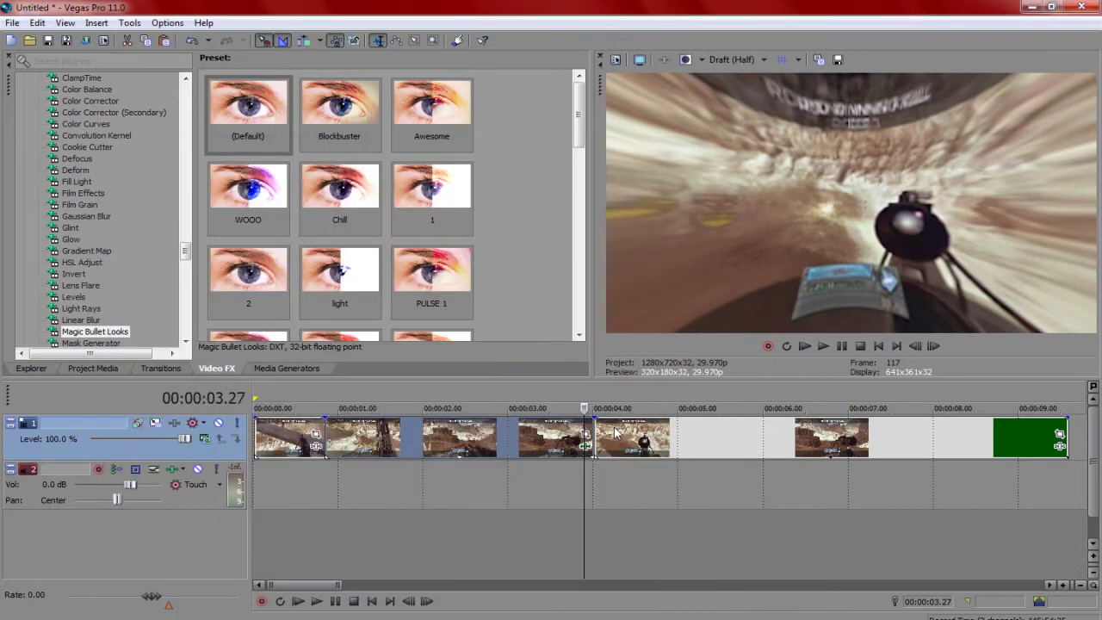
Move to 00:00:04.01 at the start of the last clip and apply Magic Bullet Looks with the (Default) preset to that clip.
left_click(591, 431)
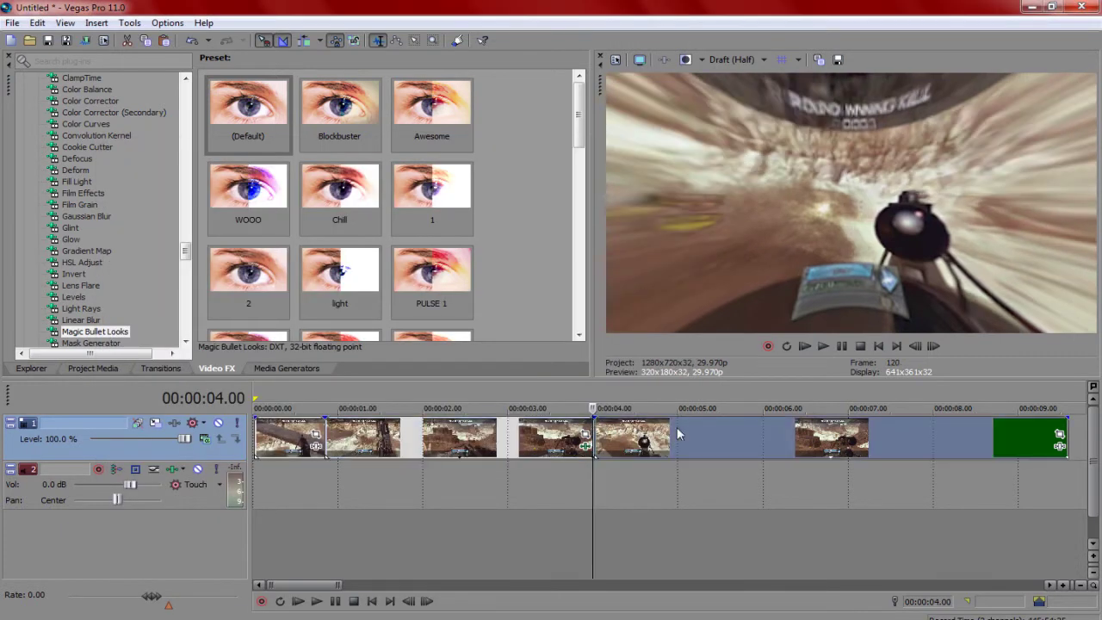
key("Right")
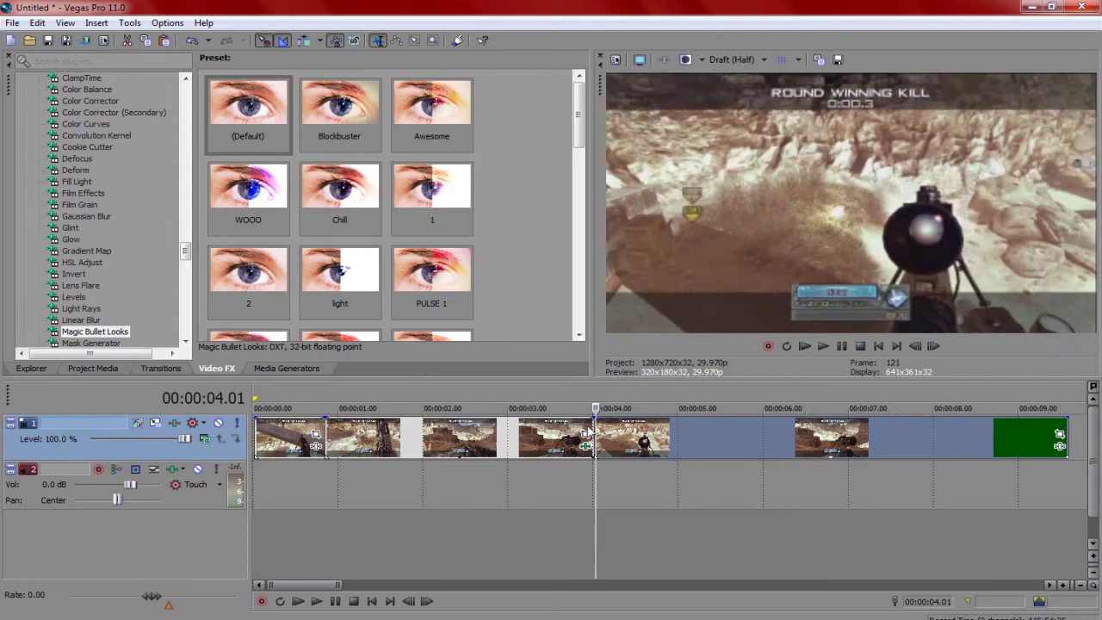
left_click_drag(250, 111, 644, 445)
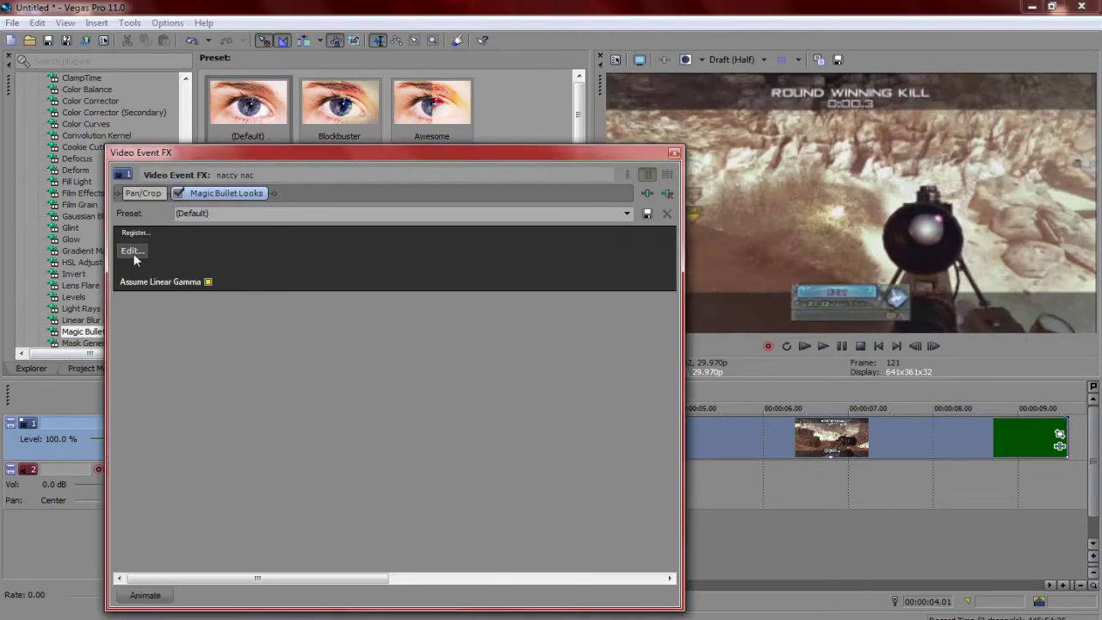
Add the Lens Distortion tool to the last clip's look with Distortion at -100% and Flatten at 0%, and finish the look.
left_click(132, 250)
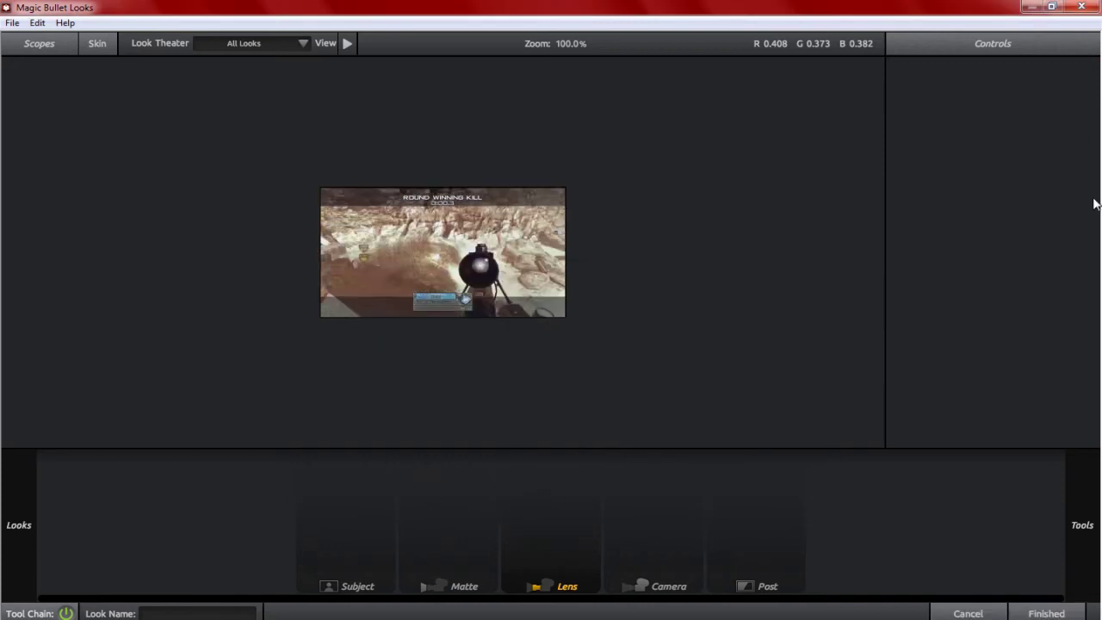
left_click(663, 582)
left_click_drag(1099, 243, 1098, 412)
left_click(913, 438)
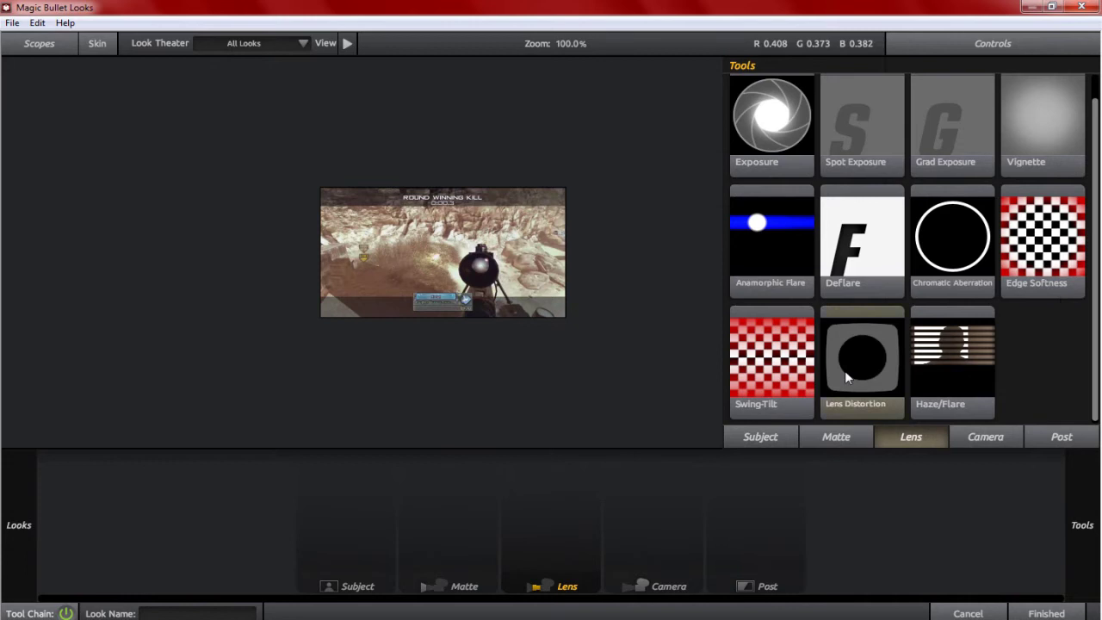
left_click_drag(857, 396, 564, 493)
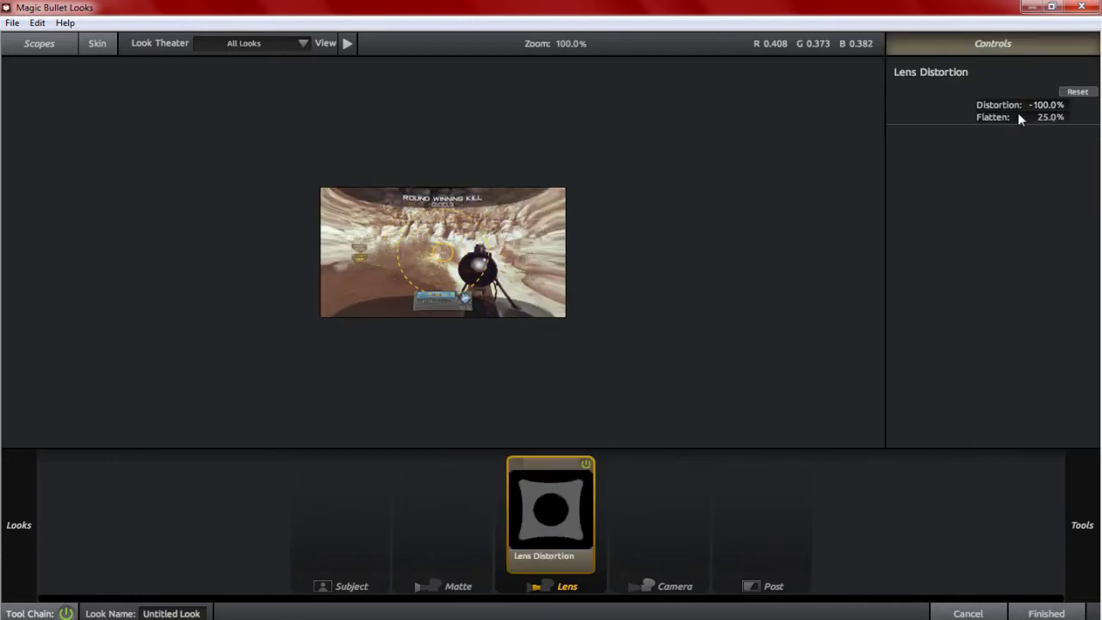
left_click_drag(1021, 117, 1038, 154)
left_click(1057, 613)
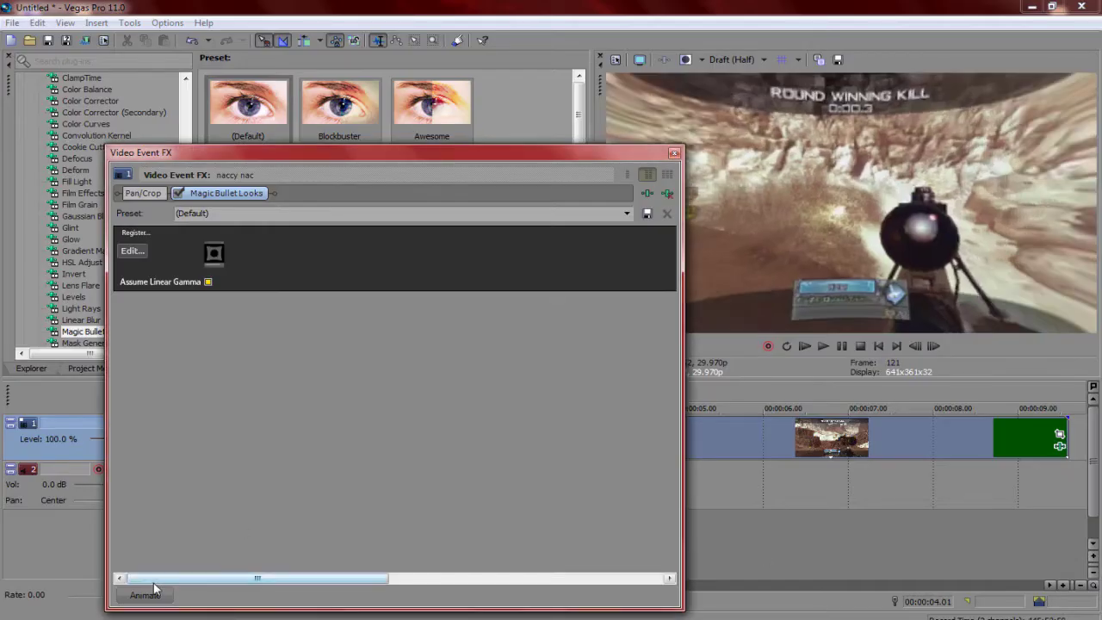
Turn on animation for the last clip's Magic Bullet Looks and advance frame by frame to 00:00:00.11 within the clip.
left_click(148, 582)
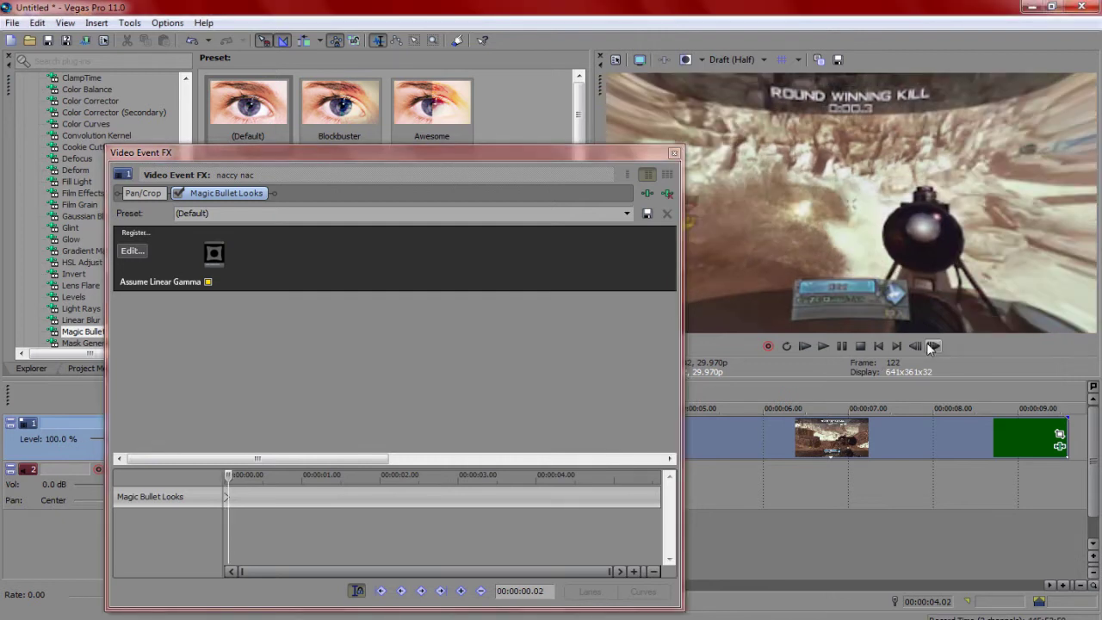
left_click(934, 346)
left_click(931, 346)
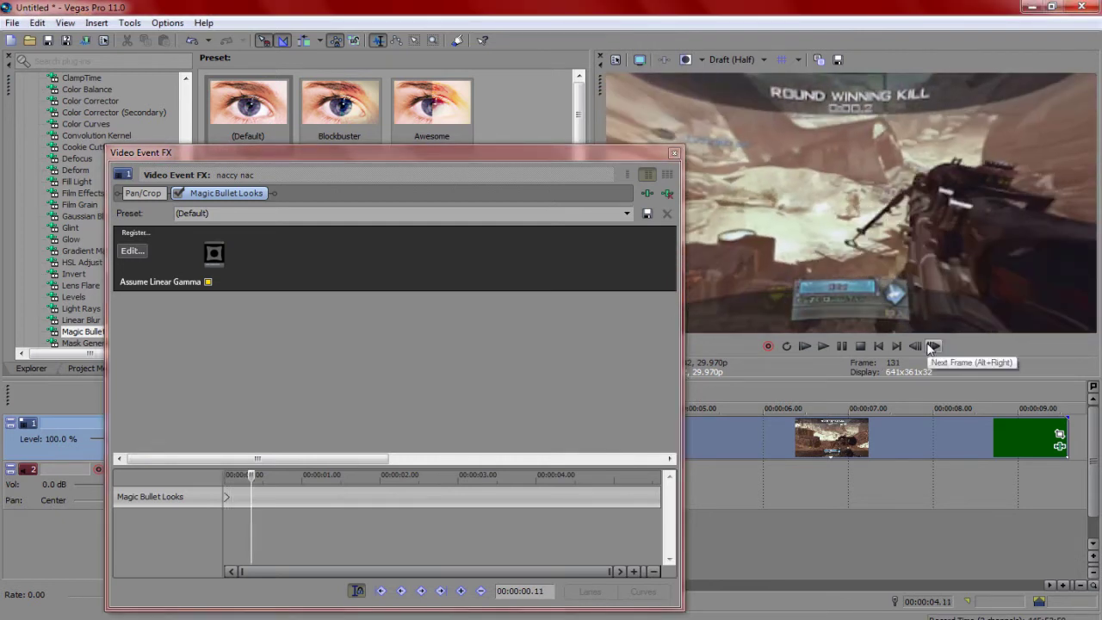
Set the lens Distortion to 0% at the last clip's 00:00:00.11 mark, finish the look and close the effect settings.
left_click(122, 255)
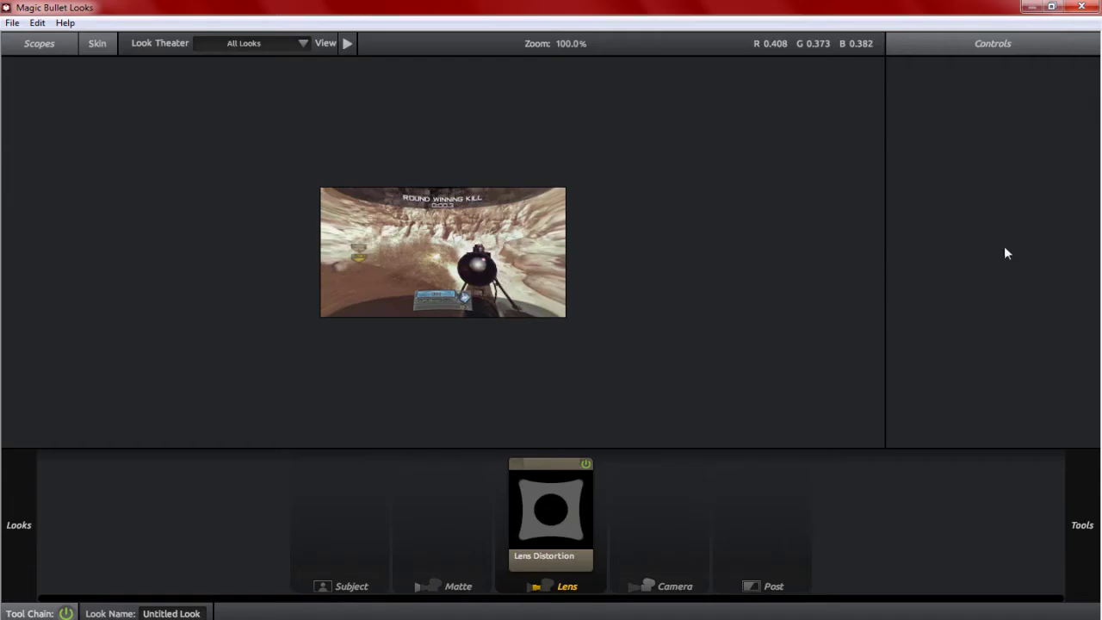
mouse_move(999, 250)
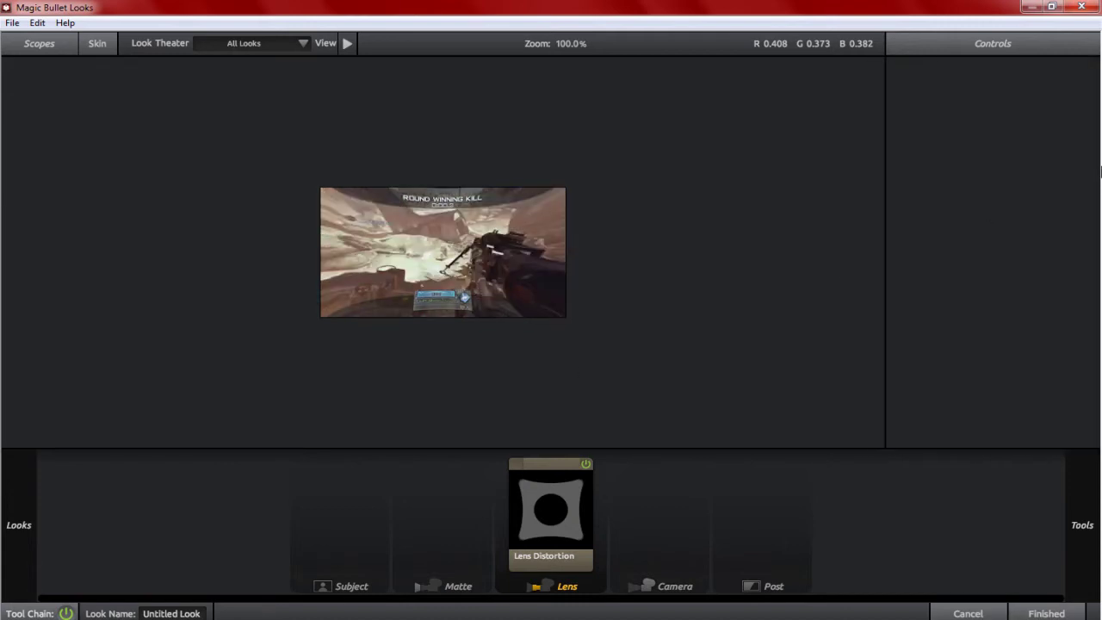
left_click(564, 509)
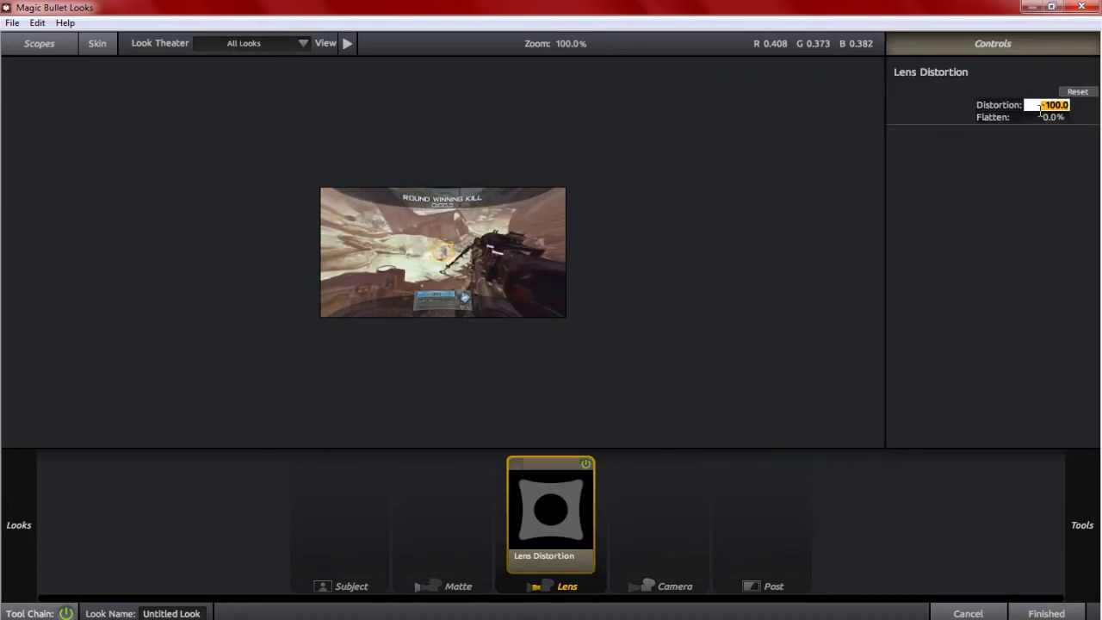
type("0")
key("Return")
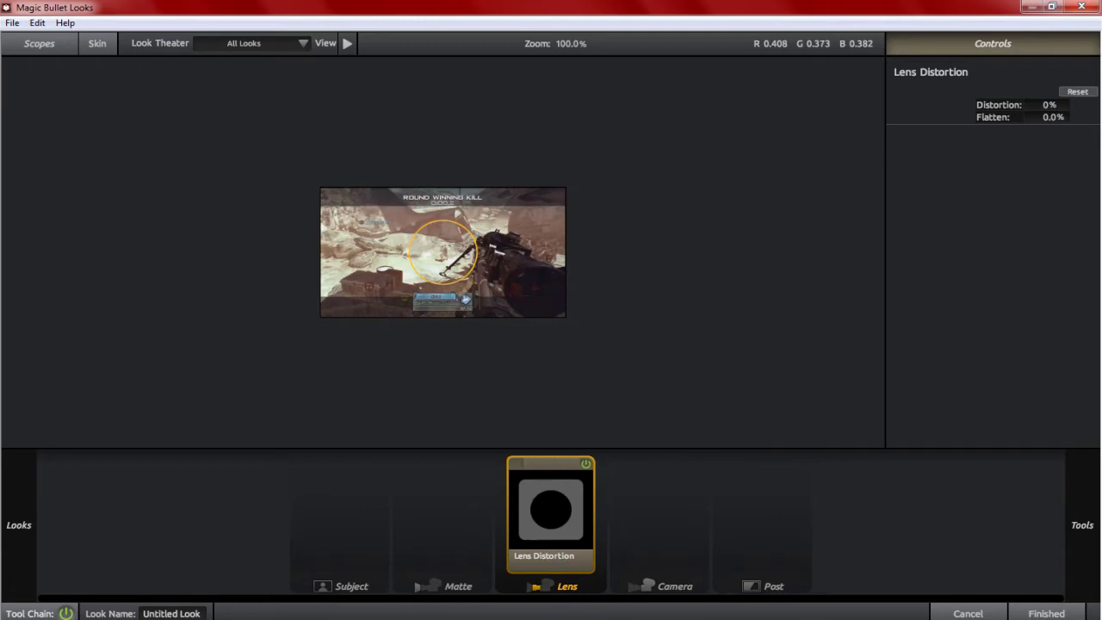
left_click(1043, 613)
left_click(675, 154)
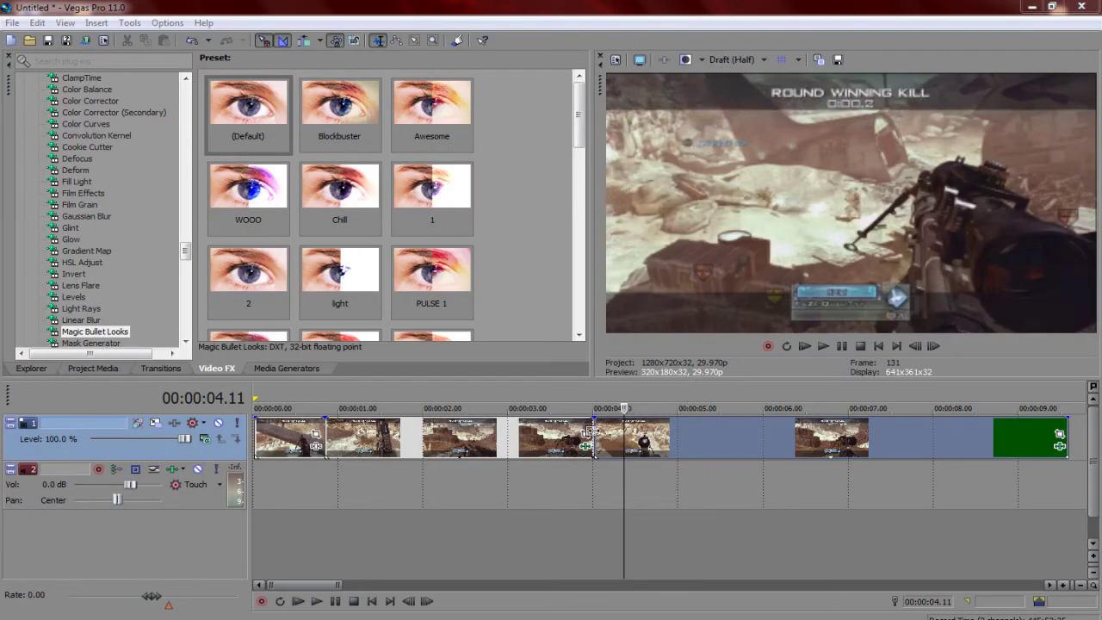
Move to the cut at 00:00:04.00 and check the effect chain of the slow-motion clip.
left_click(594, 433)
key("Right")
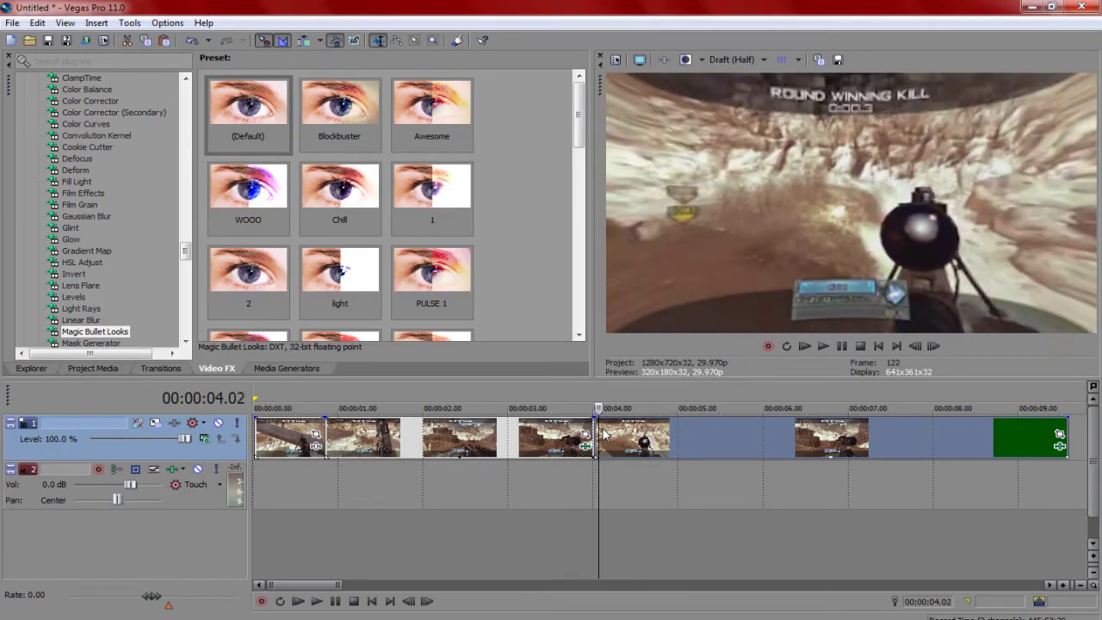
key("Left")
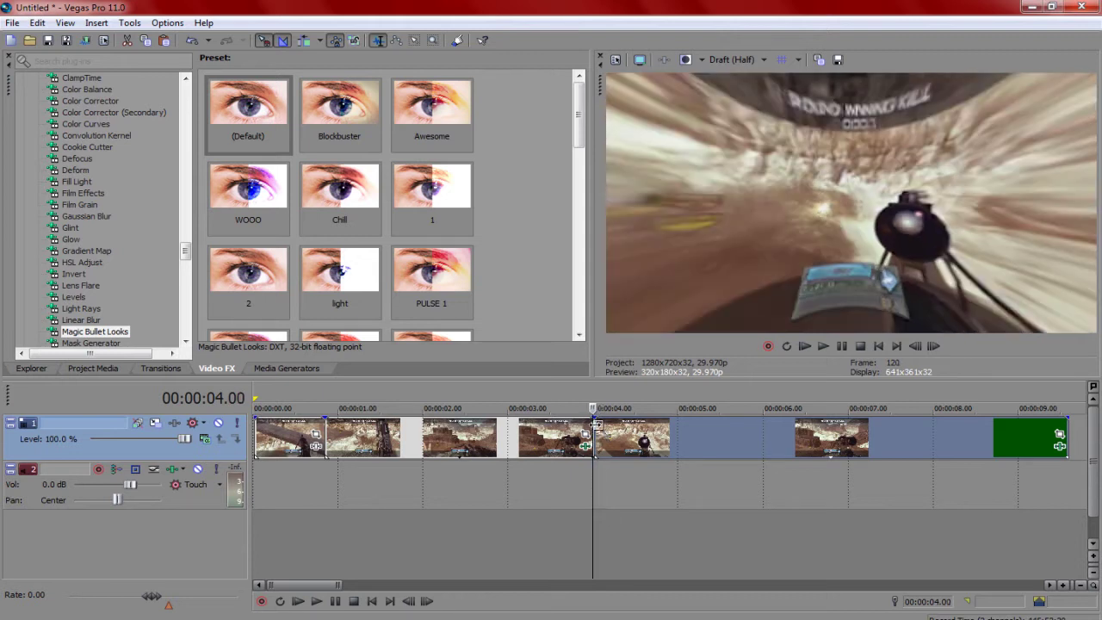
right_click(591, 444)
left_click(588, 446)
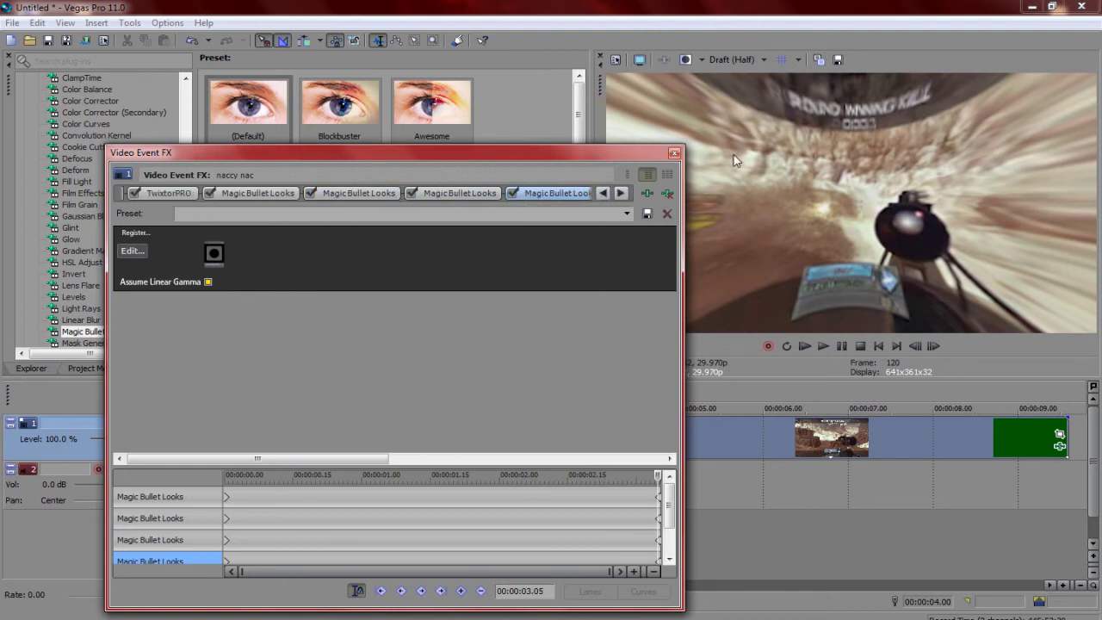
left_click(674, 154)
Stack four Magic Bullet Looks on the last clip by repeatedly copying it and pasting its event attributes onto itself, and check its effect chain.
right_click(599, 432)
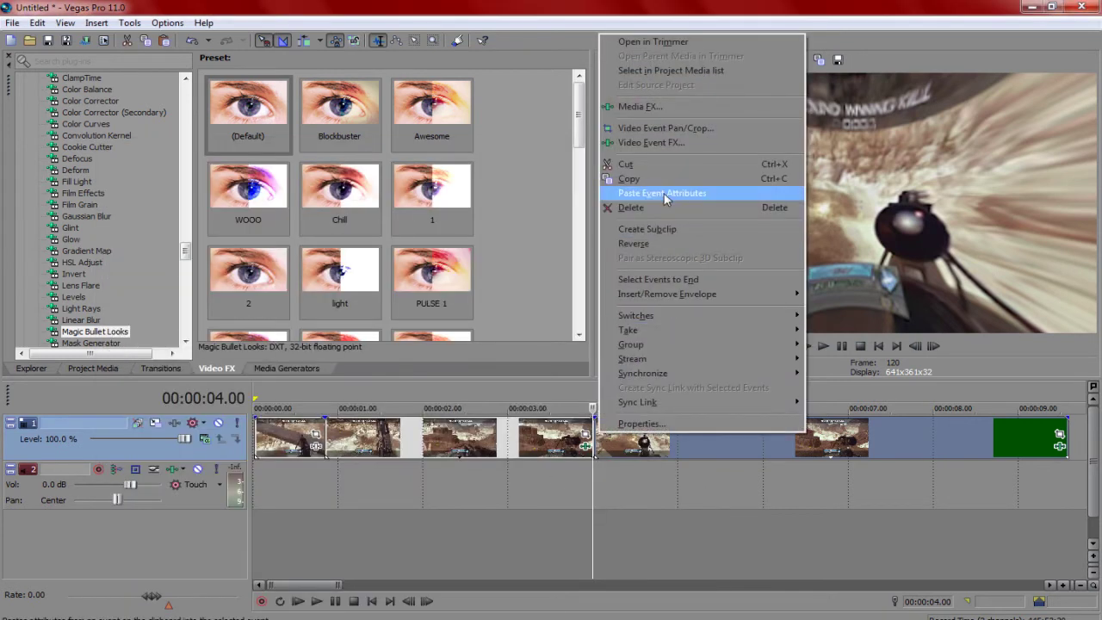
left_click(659, 180)
right_click(611, 445)
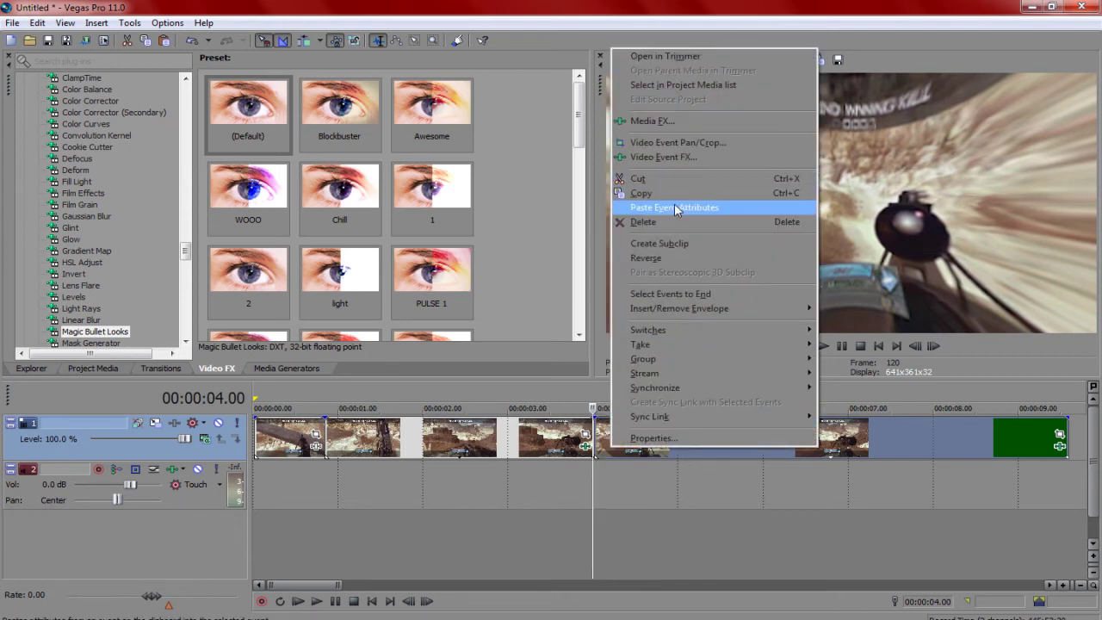
key("Escape")
right_click(610, 430)
left_click(677, 175)
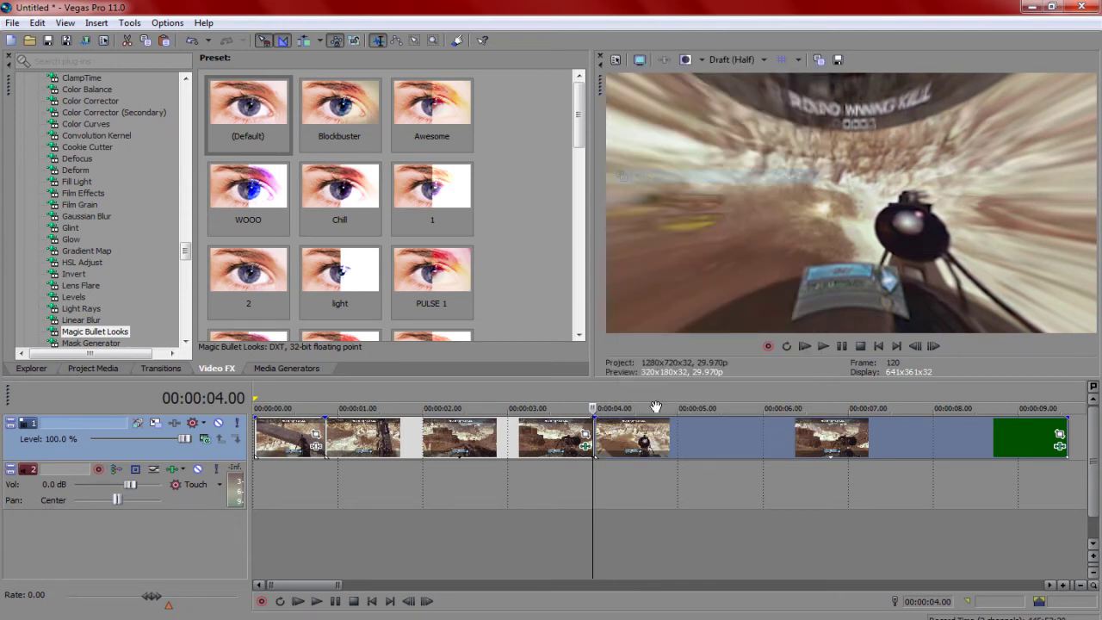
right_click(645, 434)
left_click(746, 192)
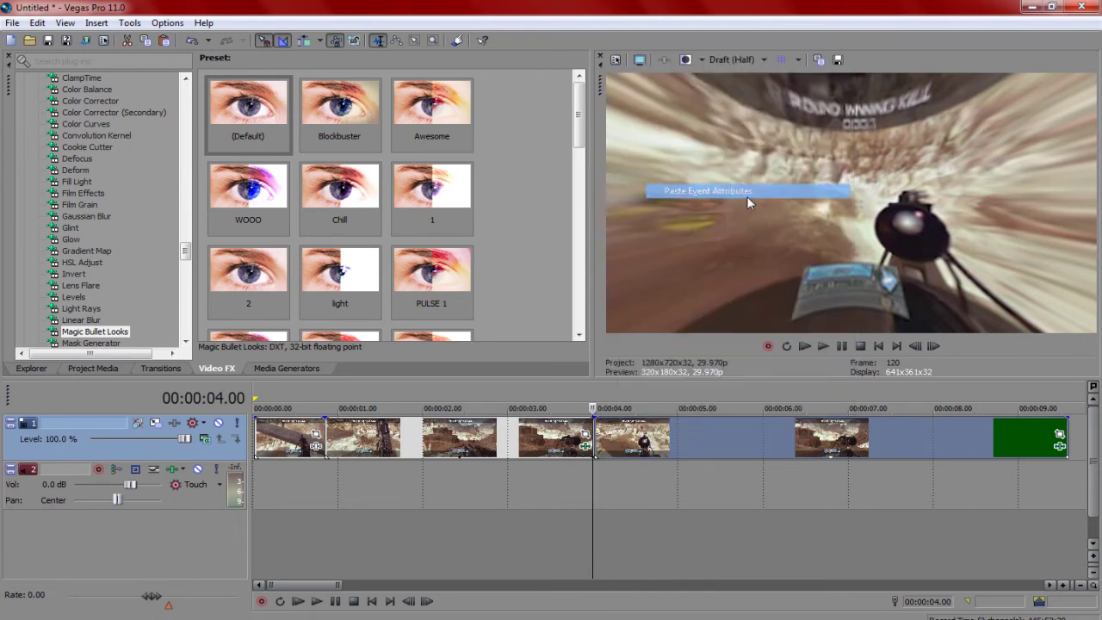
left_click(1060, 448)
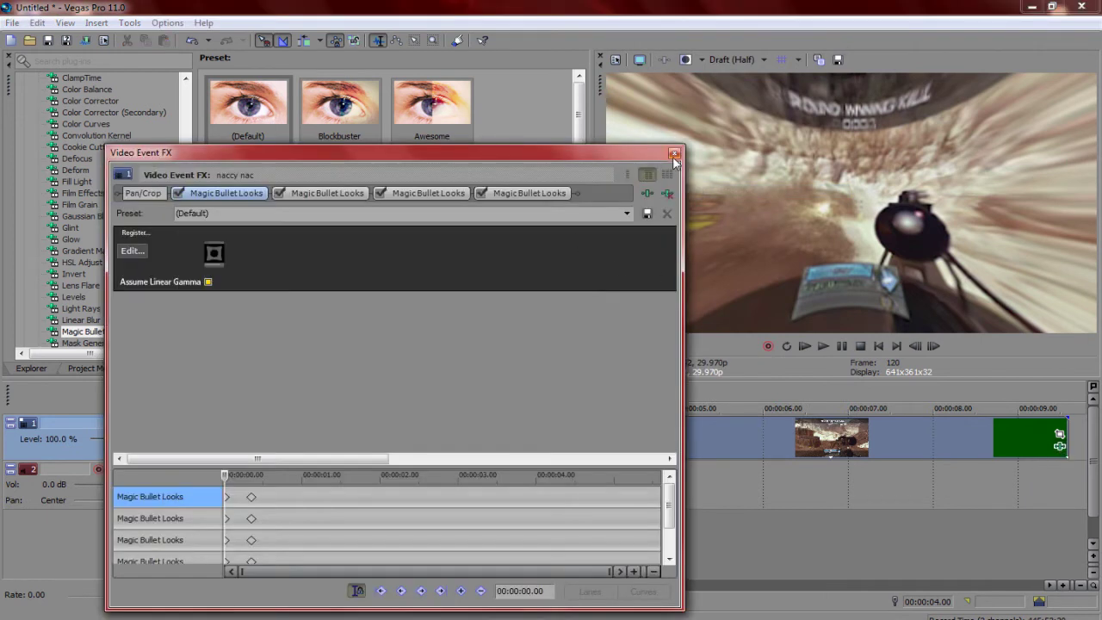
left_click(674, 154)
Select the timeline from the start to 00:00:08.14 and preview the lens distortion around the slow motion.
left_click_drag(973, 534, 43, 442)
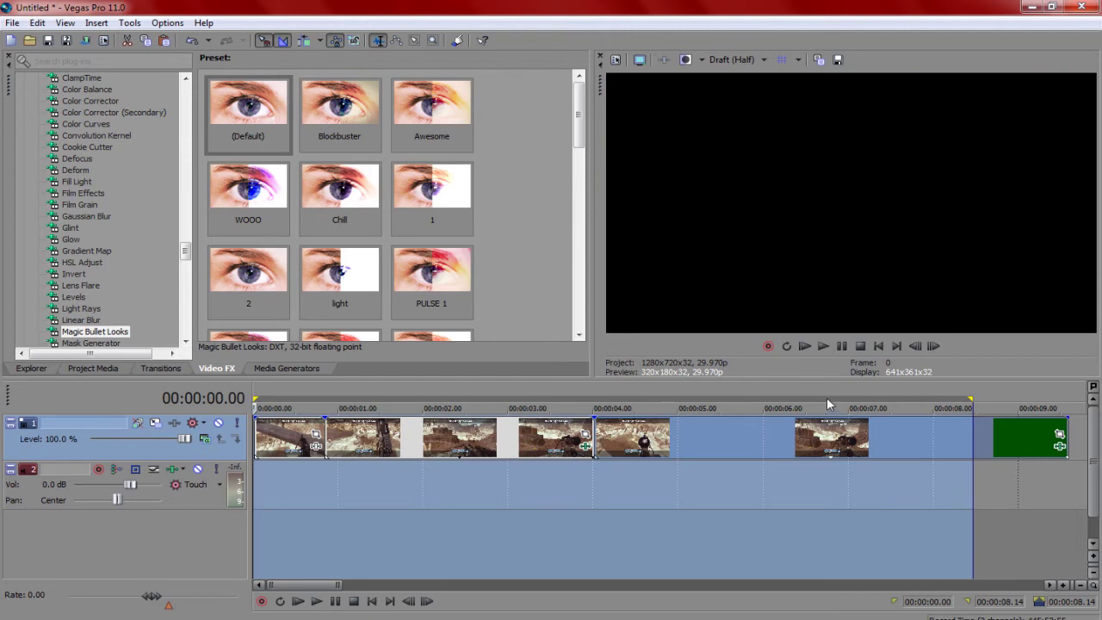
left_click(825, 345)
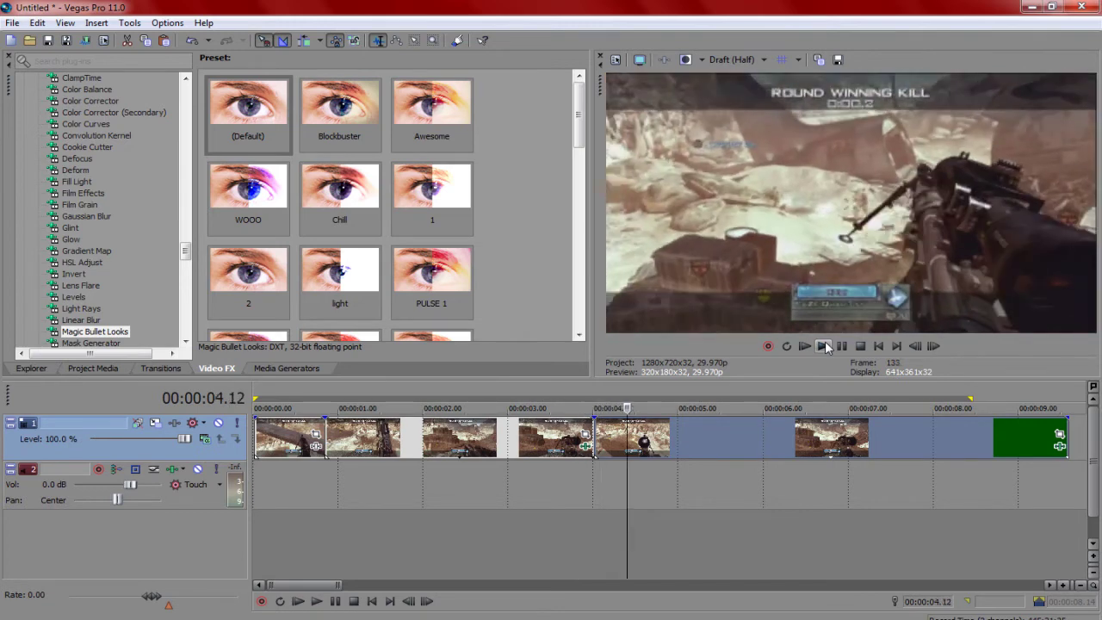
left_click(826, 347)
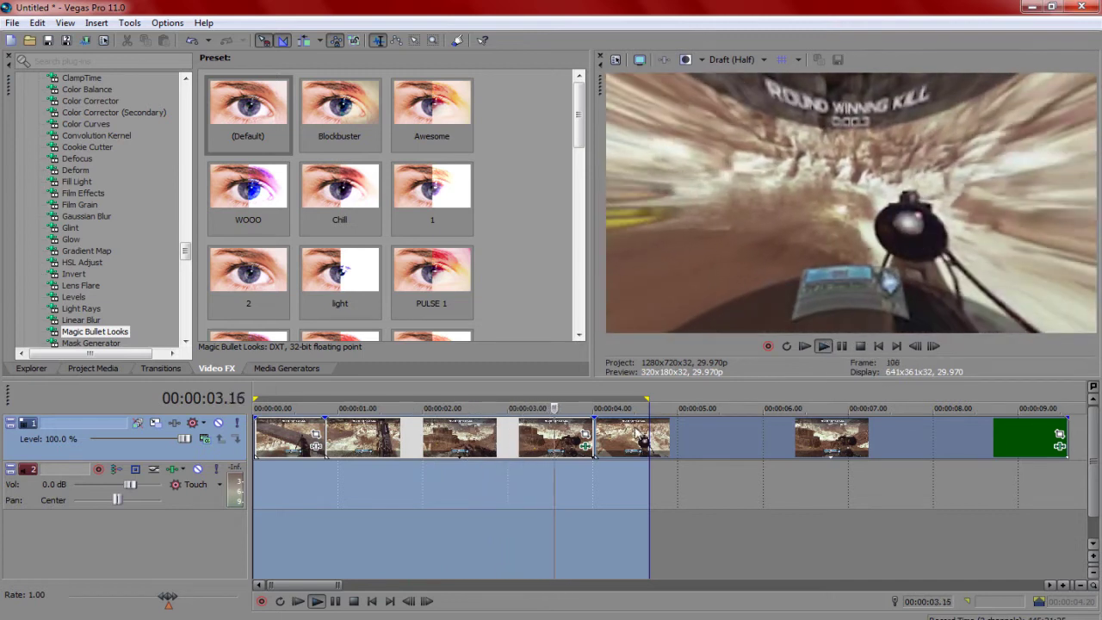
Move the starting keyframes of all four Magic Bullet Looks on the slow-motion clip to about 00:00:00.27 and close the effect settings.
left_click(586, 447)
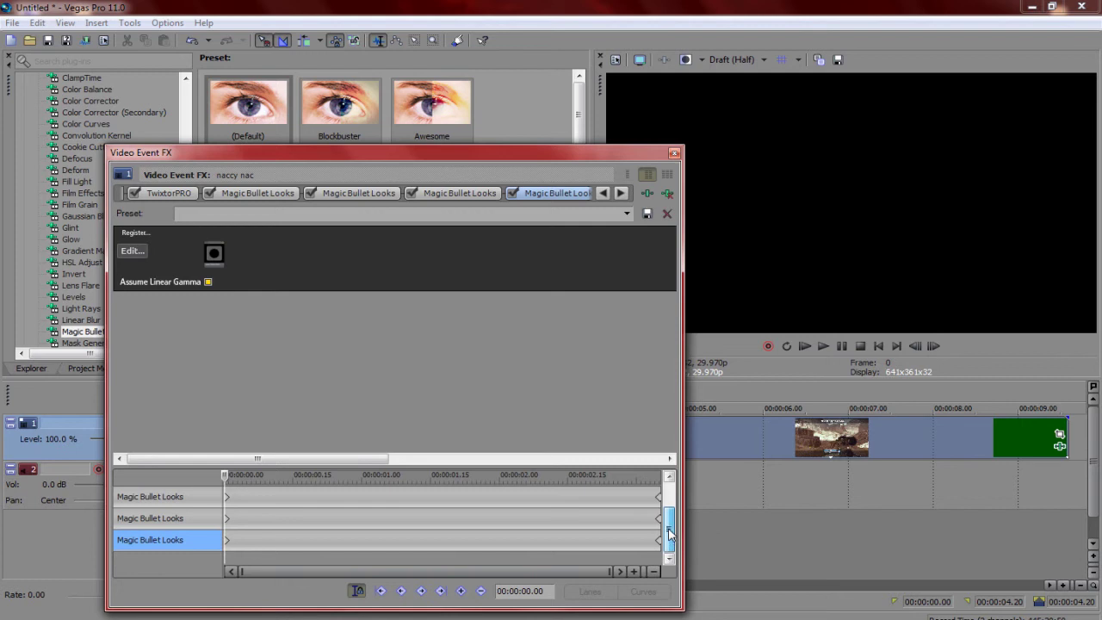
left_click(228, 500)
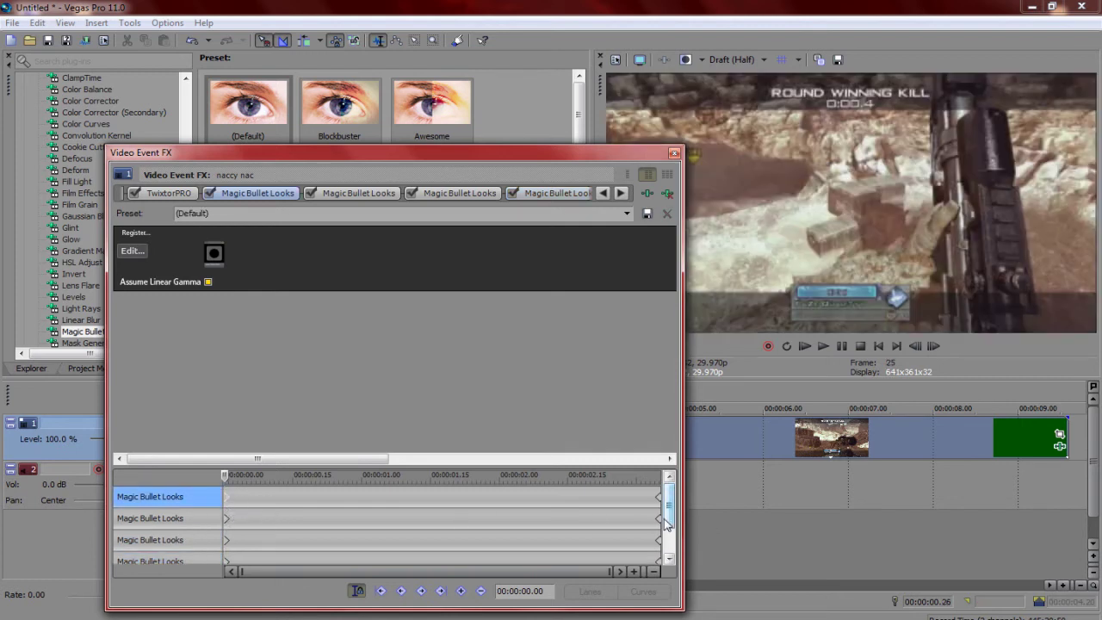
left_click_drag(668, 517, 580, 562)
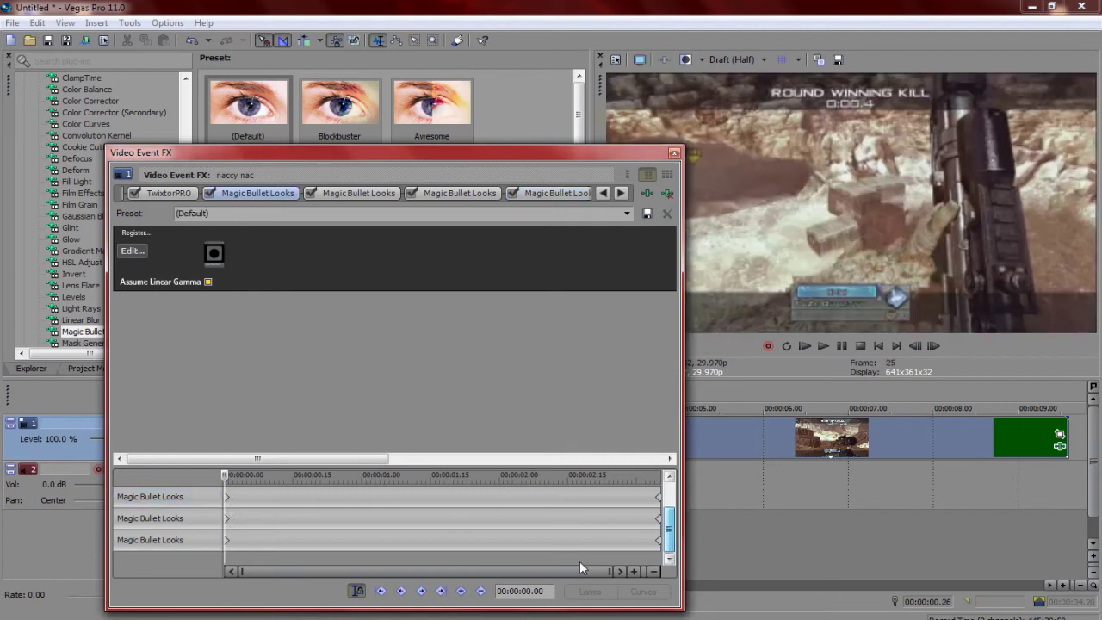
left_click(226, 543)
left_click(226, 521, "ctrl")
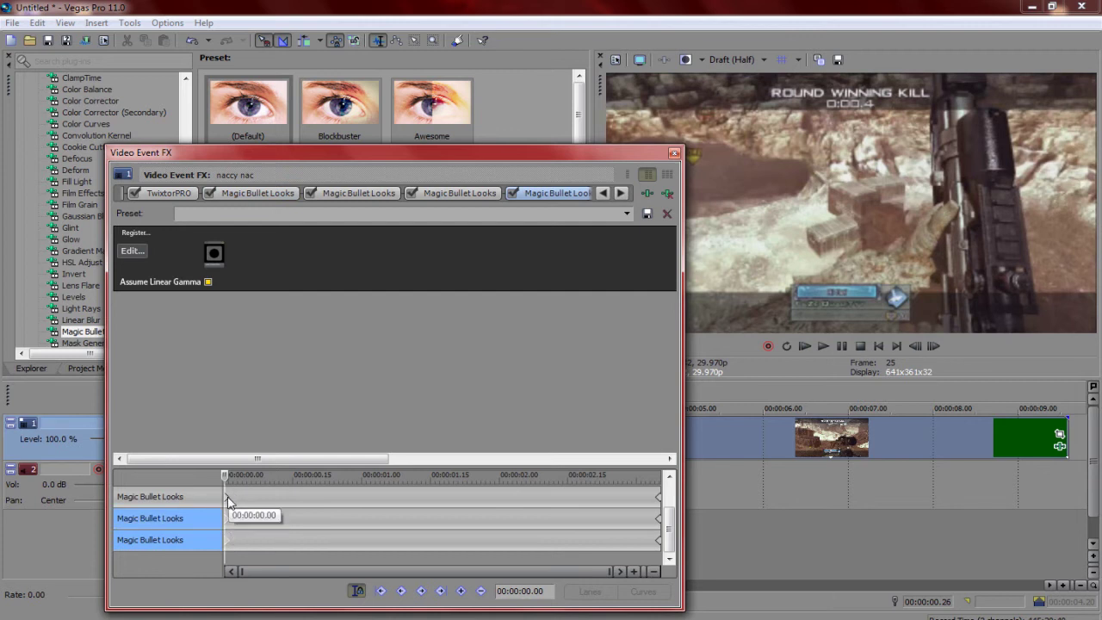
left_click(233, 495, "ctrl")
left_click_drag(675, 534, 671, 508)
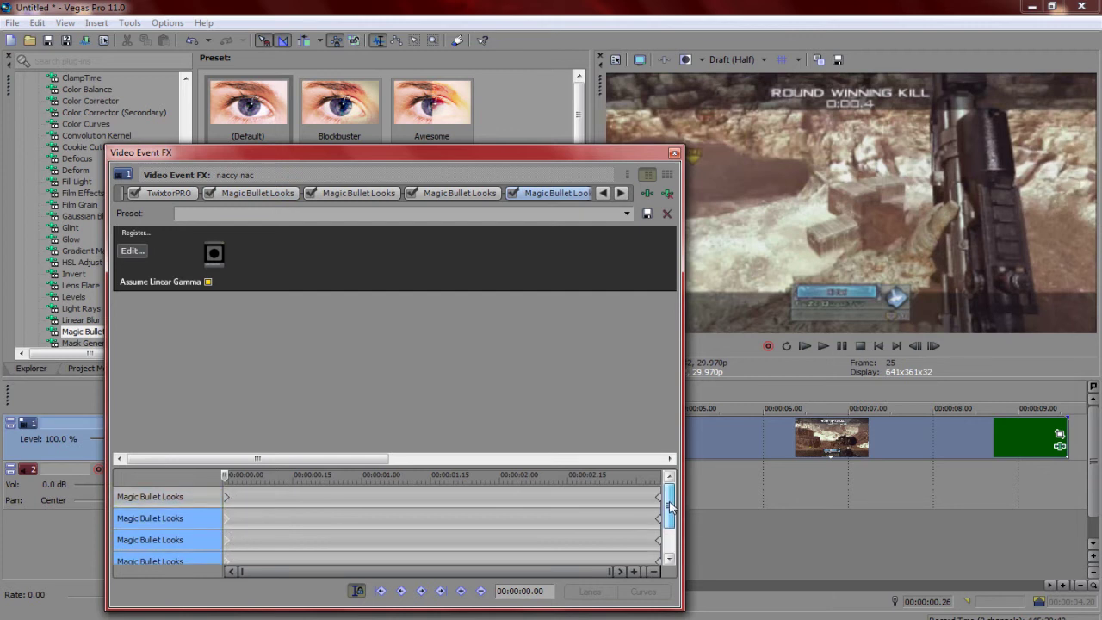
left_click(226, 499, "ctrl")
left_click_drag(269, 509, 356, 509)
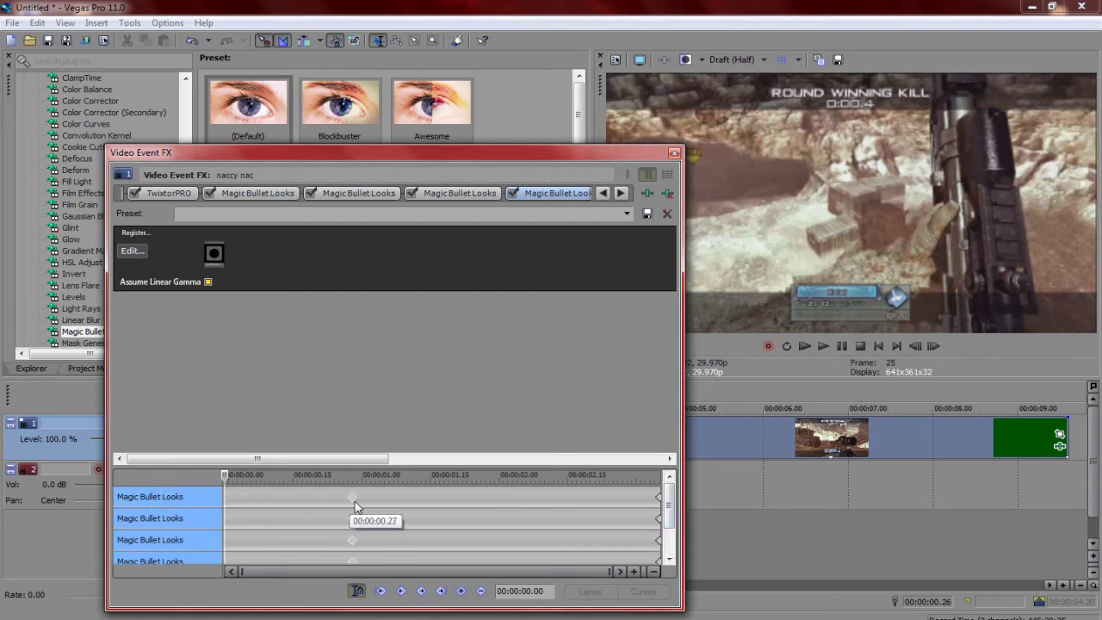
left_click(674, 154)
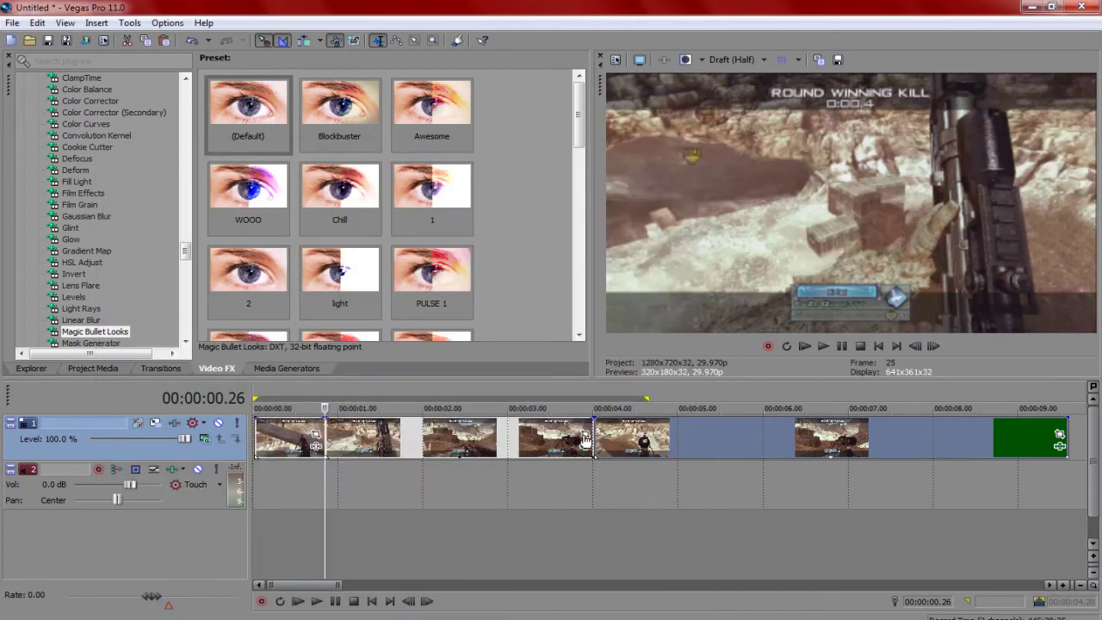
Move to 00:00:03.29 on the slow-motion clip, set its TwixtorPRO Speed to 3% and close the effect settings.
left_click(594, 440)
key("Left")
left_click(587, 445)
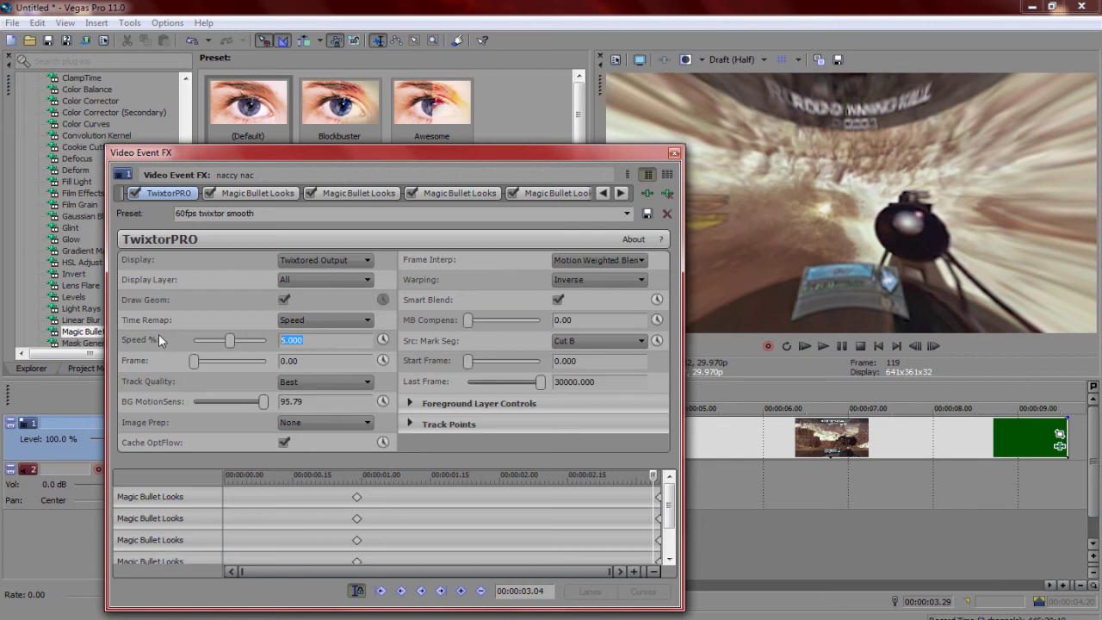
left_click(284, 340)
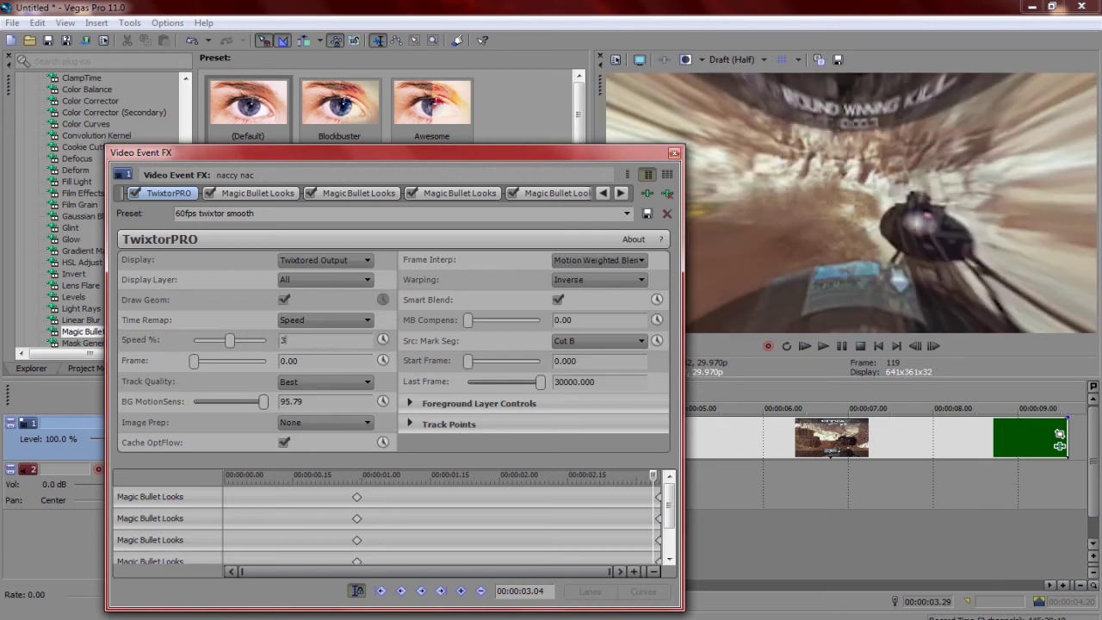
left_click(674, 154)
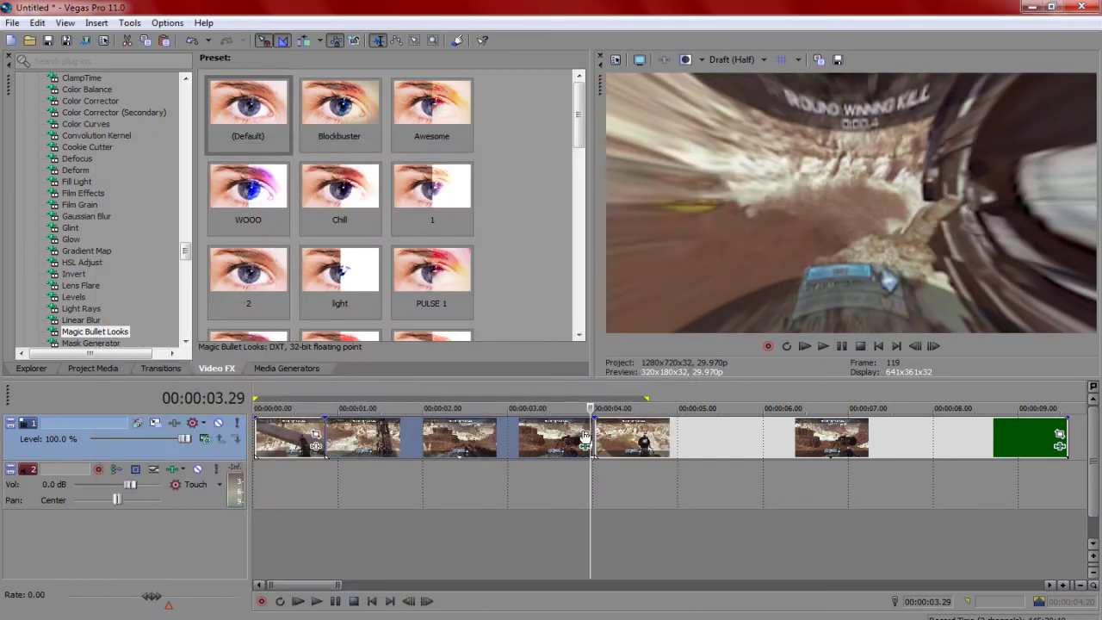
Select the timeline from the start to 00:00:08.08 and preview the slower Twixtor segment.
left_click_drag(954, 503, 62, 428)
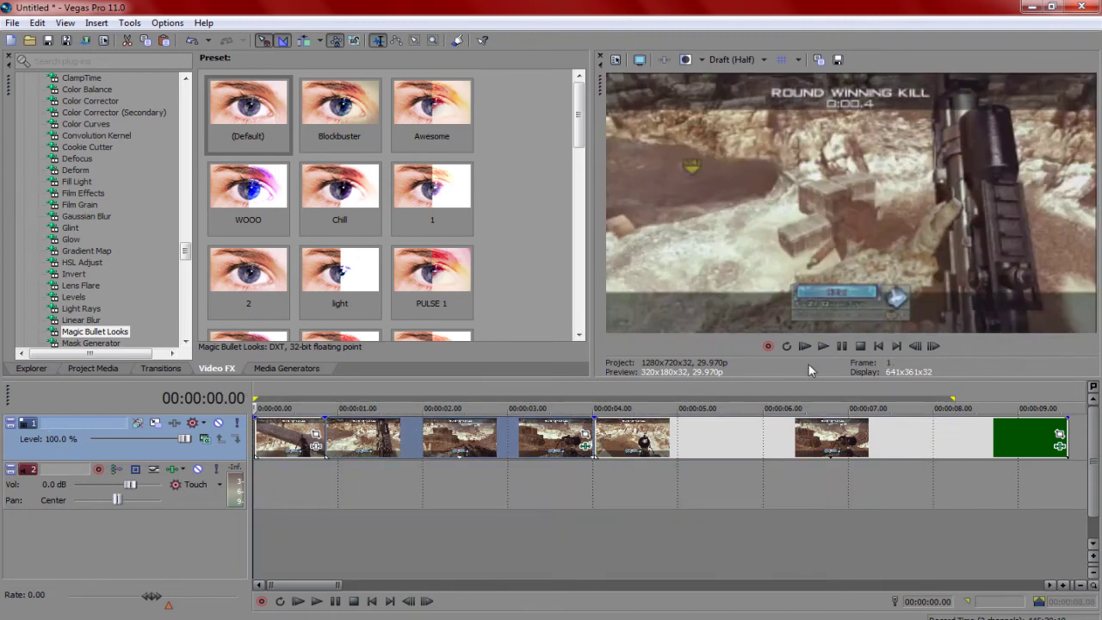
left_click(822, 346)
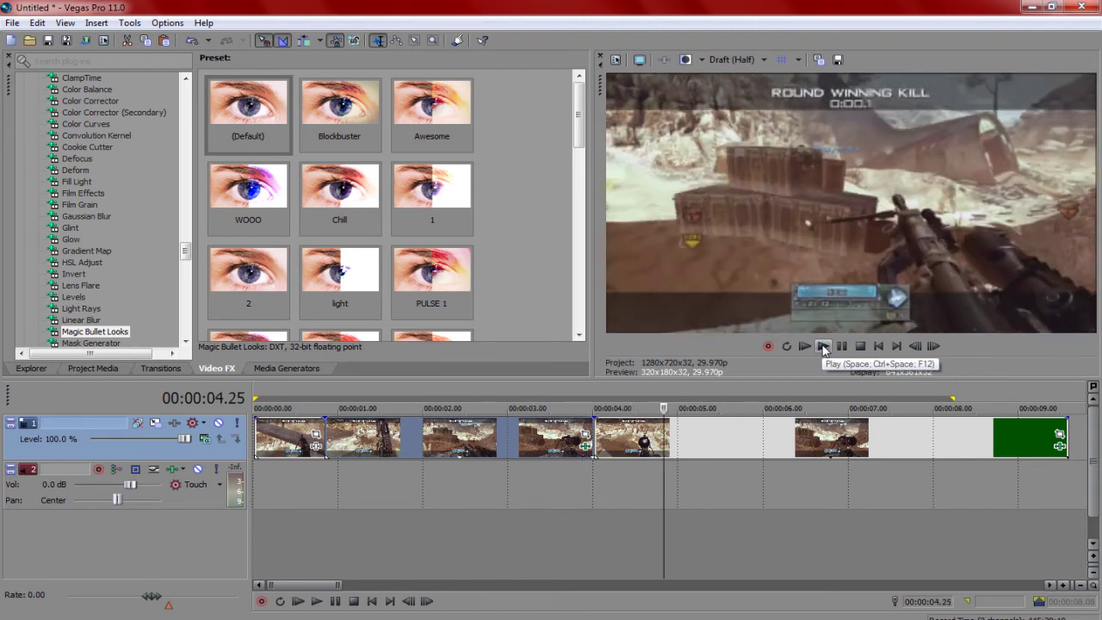
left_click(824, 348)
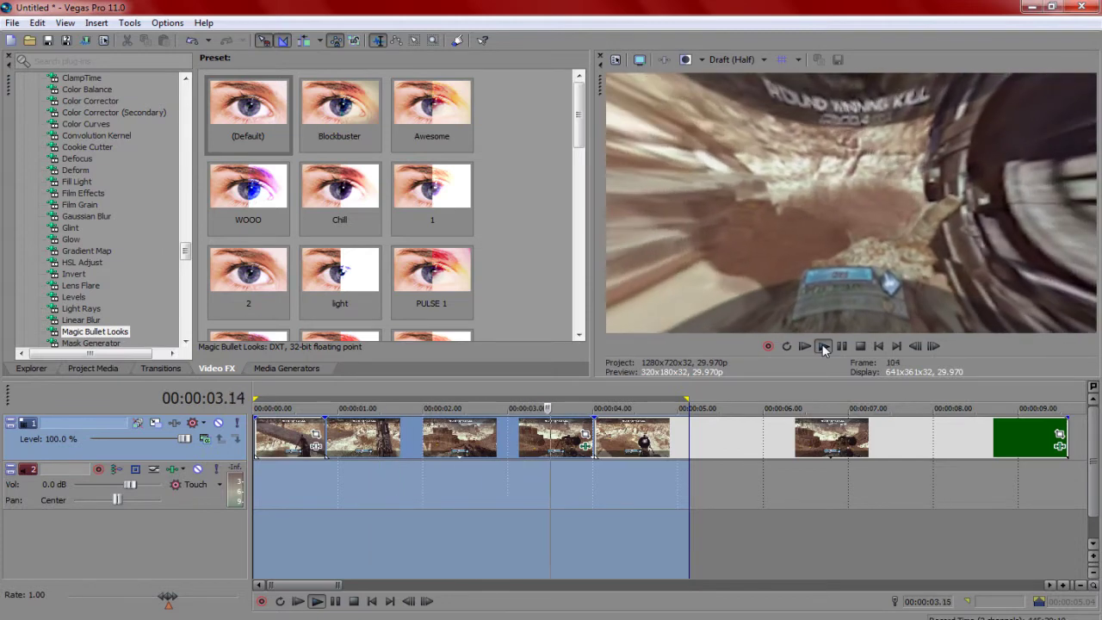
Move the 00:00:00.11 keyframes of all four Magic Bullet Looks on the last clip close to the clip's start and close the effect settings.
left_click(596, 426)
left_click(1060, 445)
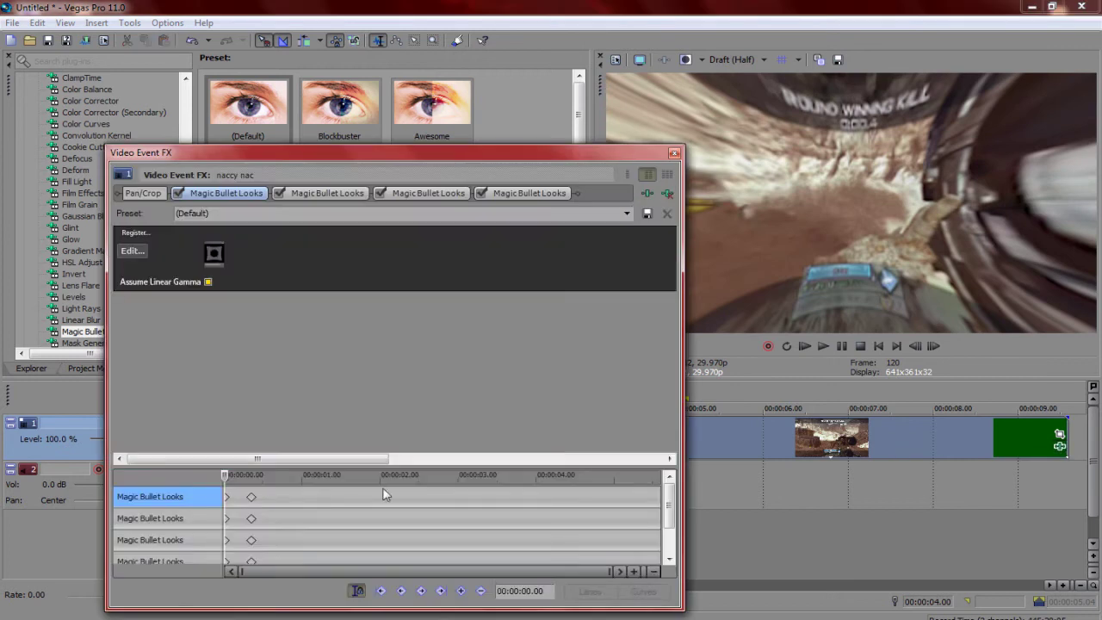
left_click(254, 501)
left_click(252, 562, "ctrl")
left_click(252, 542, "ctrl")
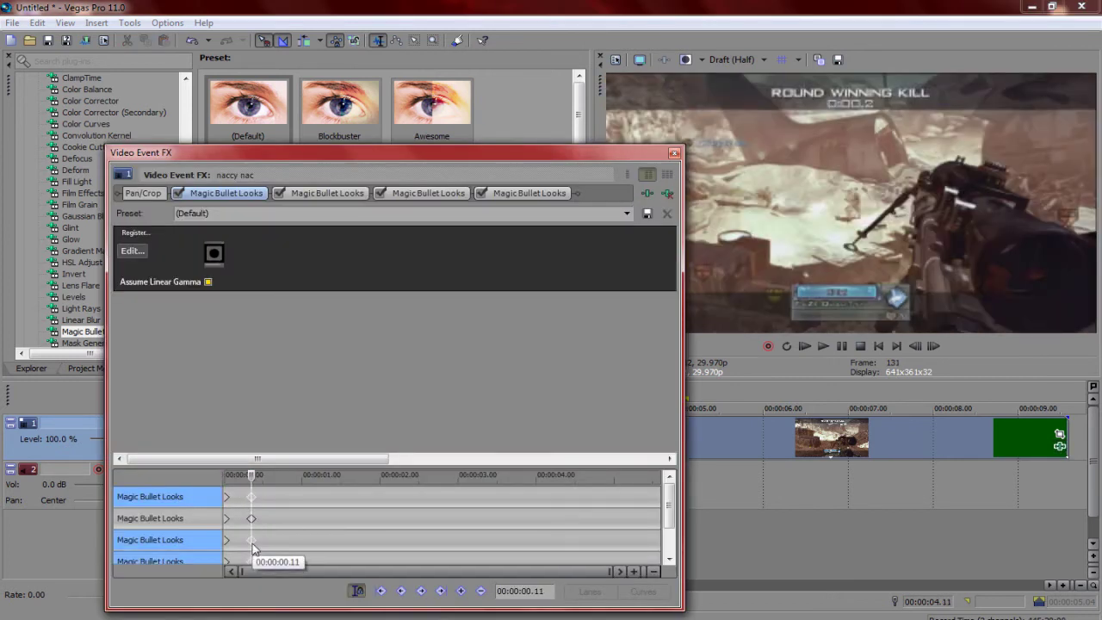
left_click(252, 520)
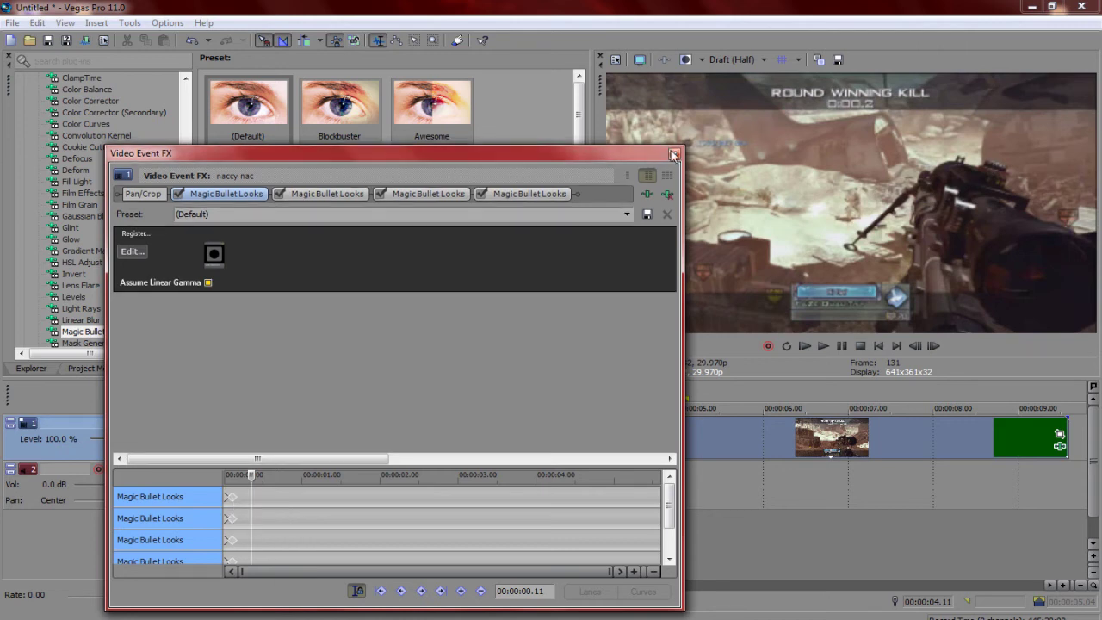
left_click(674, 153)
Preview the shortened distortion on the last clip, replay from 00:00:03.07, and return to the cut at 00:00:04.00.
left_click(822, 345)
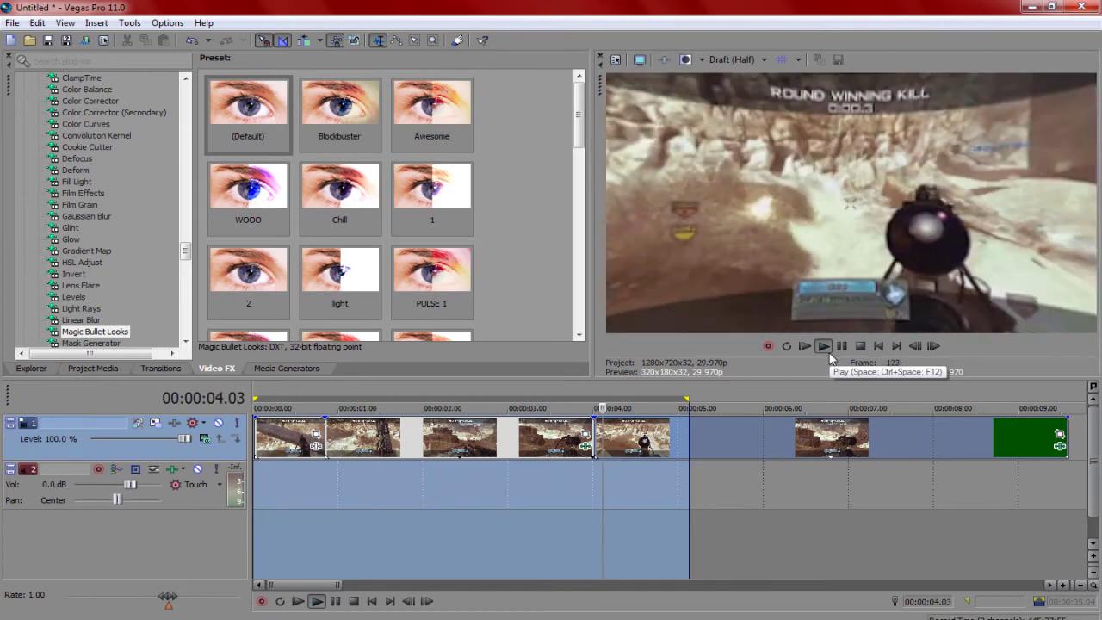
key("space")
left_click(528, 428)
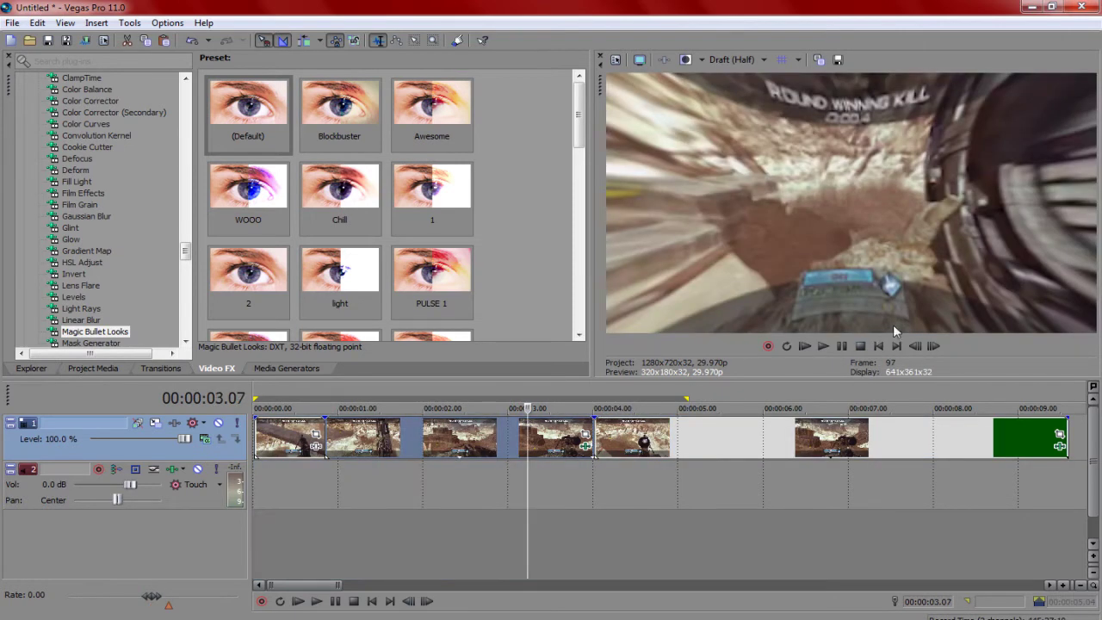
left_click(823, 346)
left_click(827, 348)
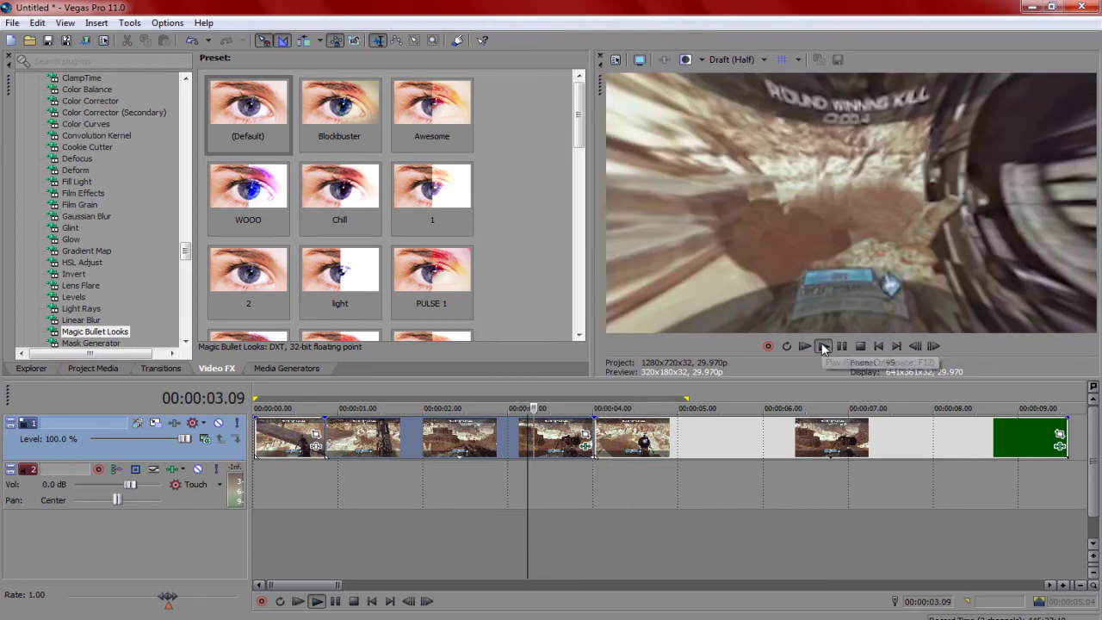
left_click(825, 347)
left_click(841, 348)
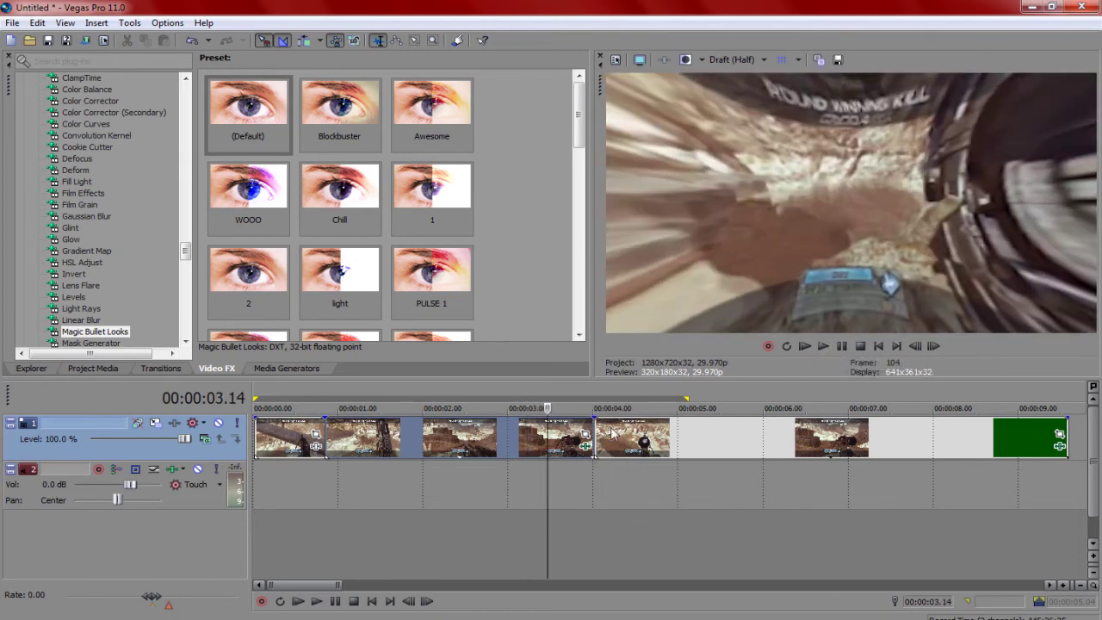
left_click(597, 429)
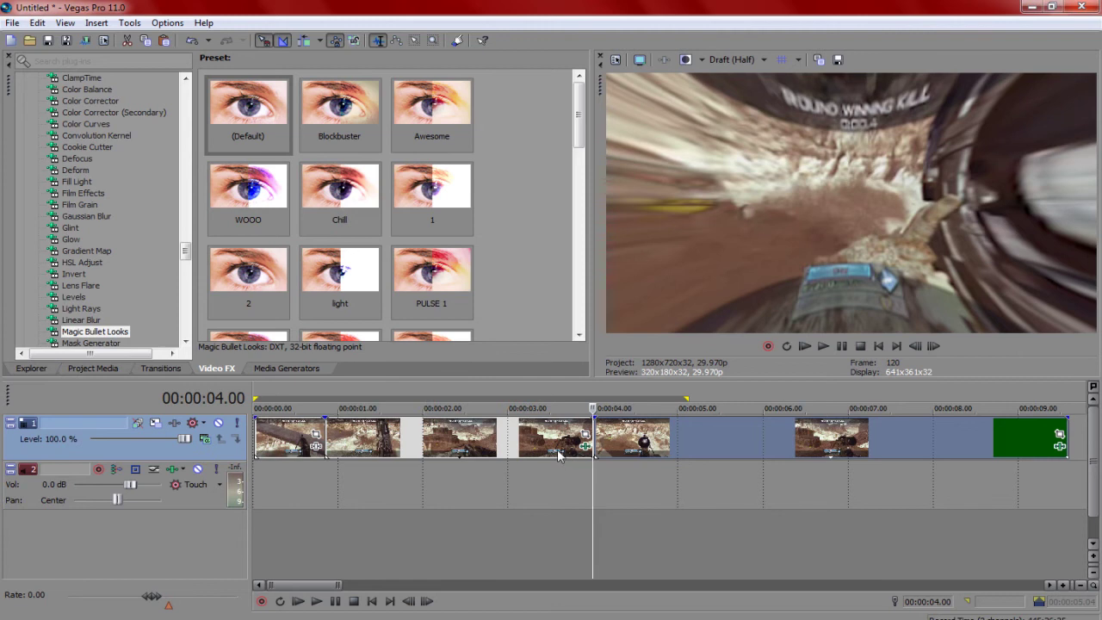
Browse to the Mw2 folder inside GUNSHOT SOUNDS in UZI AND IBI STUFF.
left_click(558, 455)
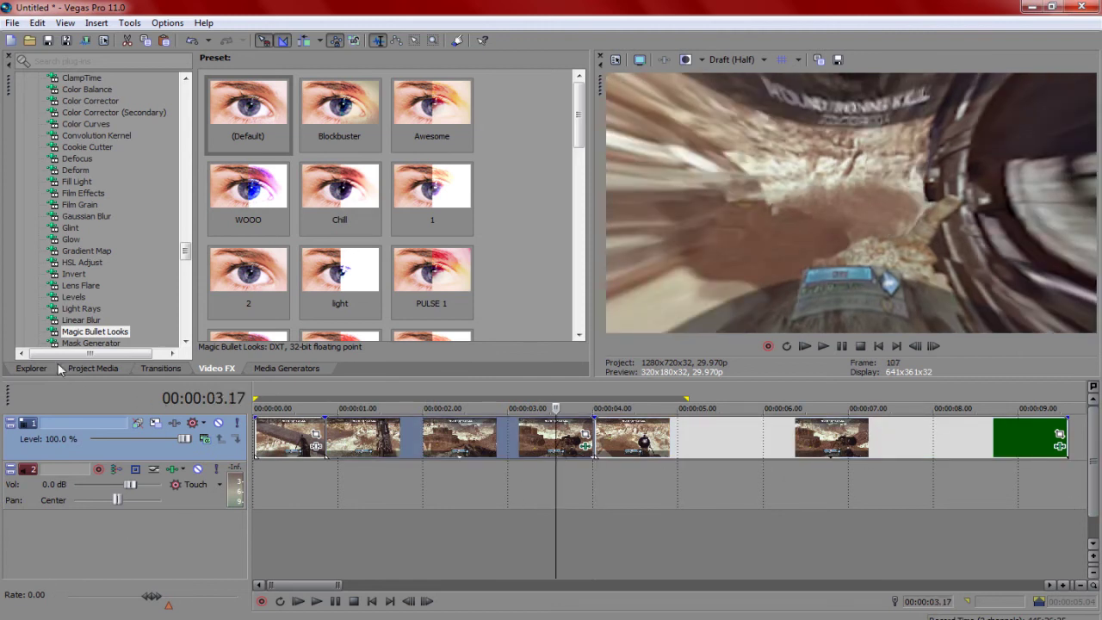
left_click(32, 368)
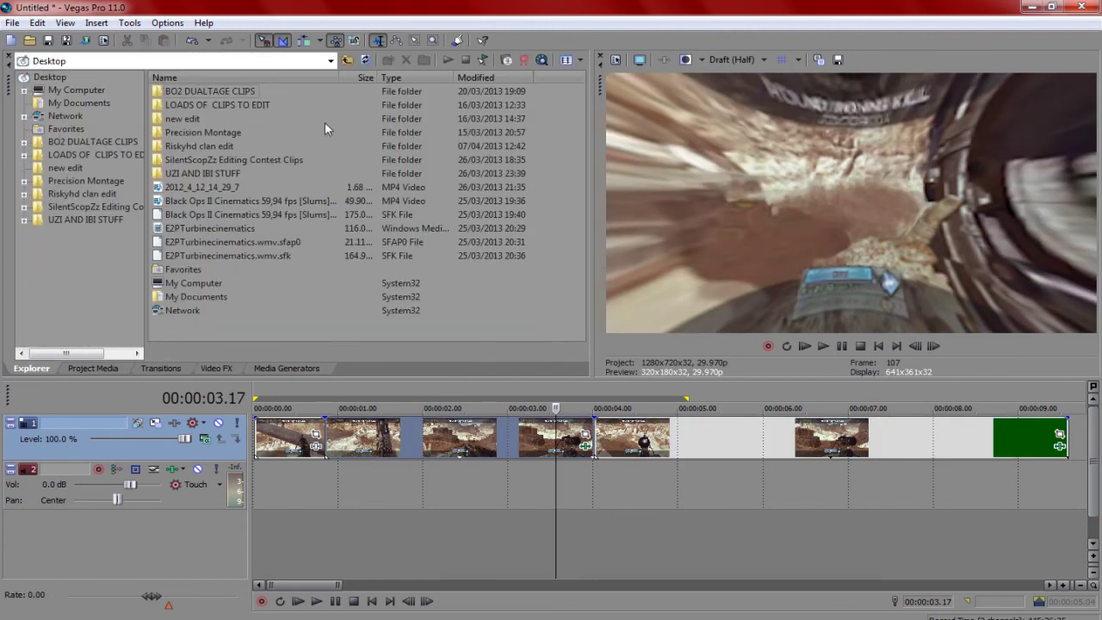
double_click(204, 171)
double_click(207, 166)
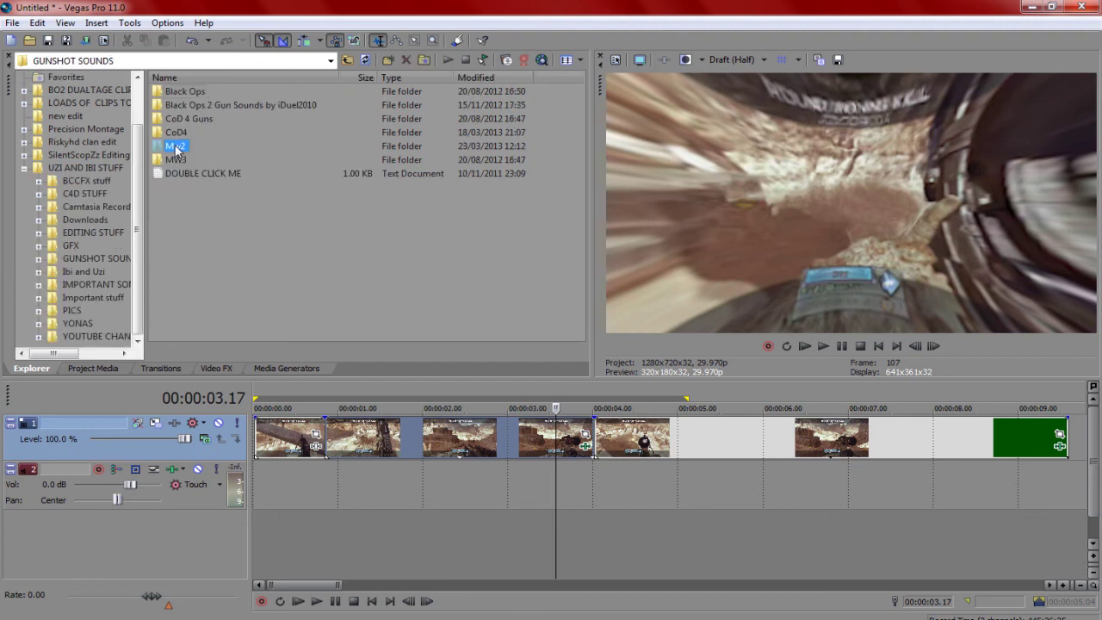
double_click(175, 147)
double_click(191, 119)
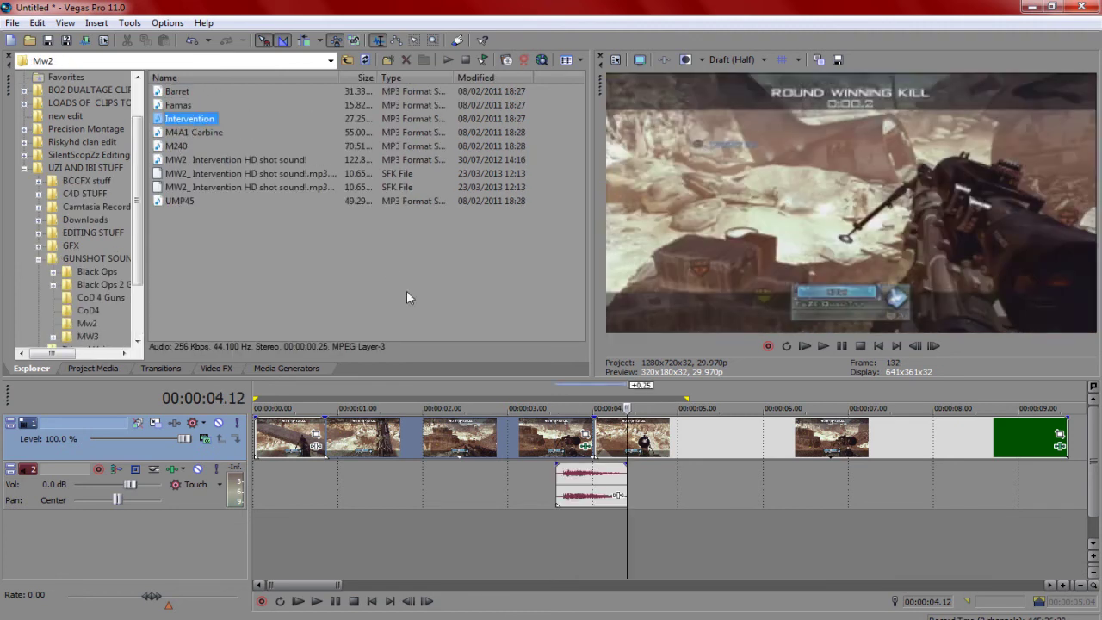
left_click(582, 483)
key("Delete")
Place the MW2_ Intervention HD shot sound! file on the audio track under the slow-motion clip and reverse it.
left_click_drag(211, 160, 528, 487)
right_click(598, 488)
left_click(665, 316)
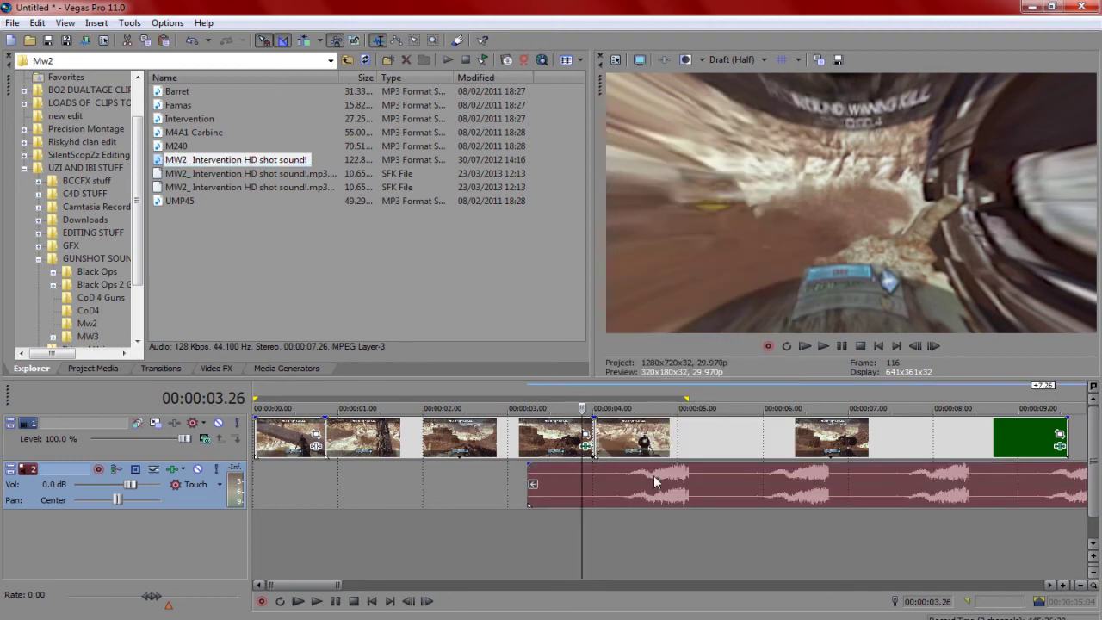
Split the reversed gunshot at 00:00:05.04 and at the 00:00:04.00 clip cut, and delete the pieces on either side.
left_click(690, 472)
key("s")
left_click(597, 481)
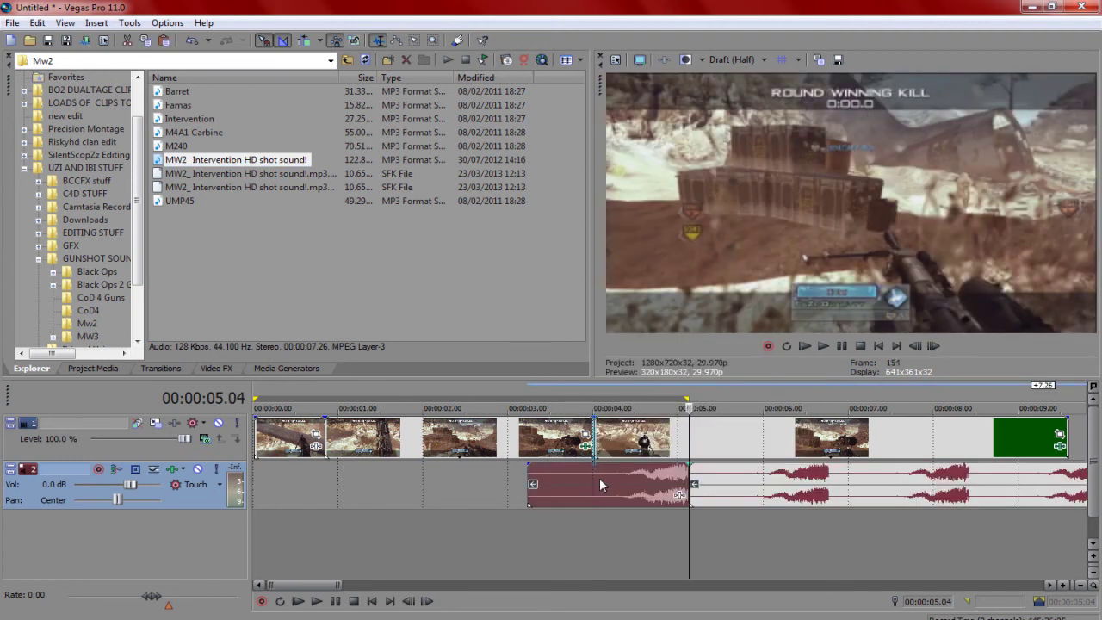
key("s")
left_click(754, 469)
left_click(754, 472)
key("Delete")
left_click(556, 482)
key("Delete")
Move the remaining reversed gunshot so it ends at the 00:00:04.00 cut and preview it from 00:00:02.27.
left_click_drag(631, 478, 534, 480)
left_click(496, 473)
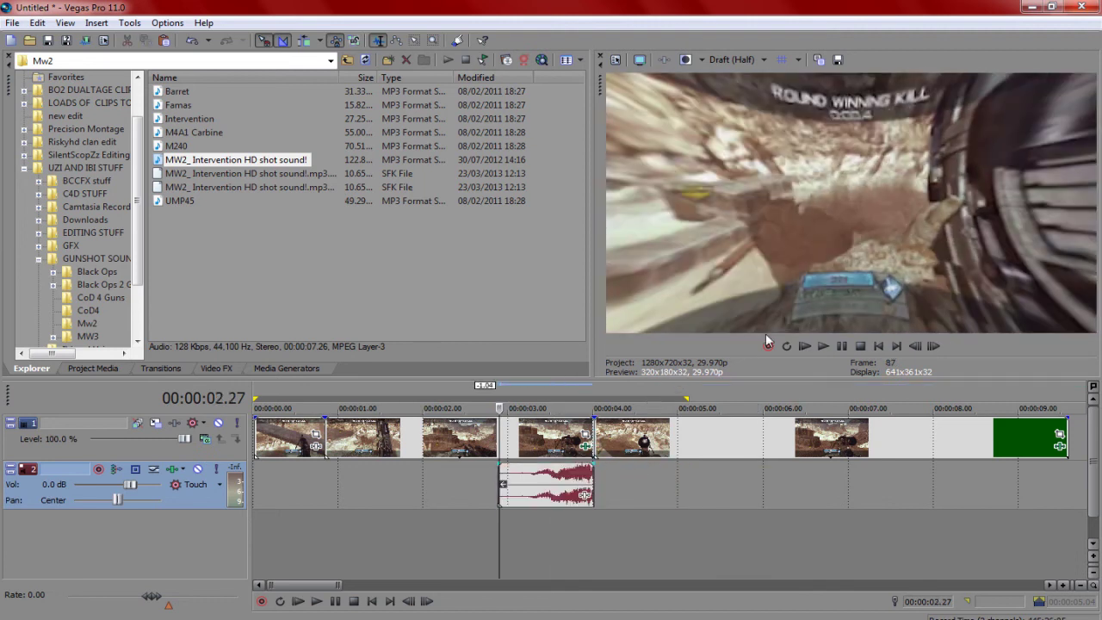
left_click(823, 345)
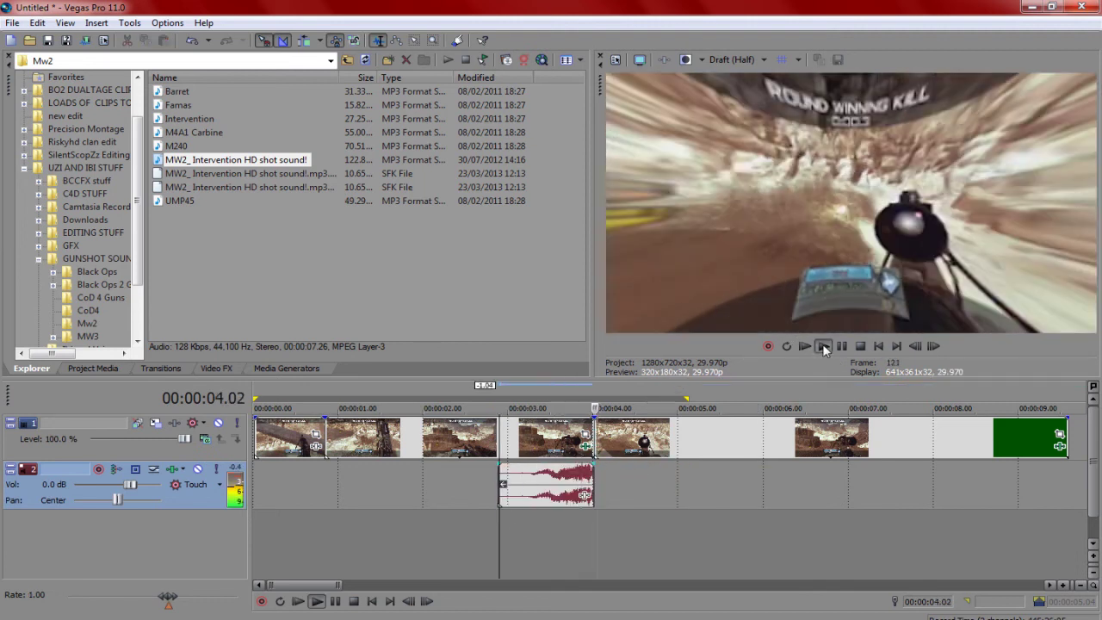
left_click(838, 344)
Extend the start of the reversed gunshot back to about 00:00:01.15 and preview the lengthened build-up from 00:00:01.04.
left_click(348, 443)
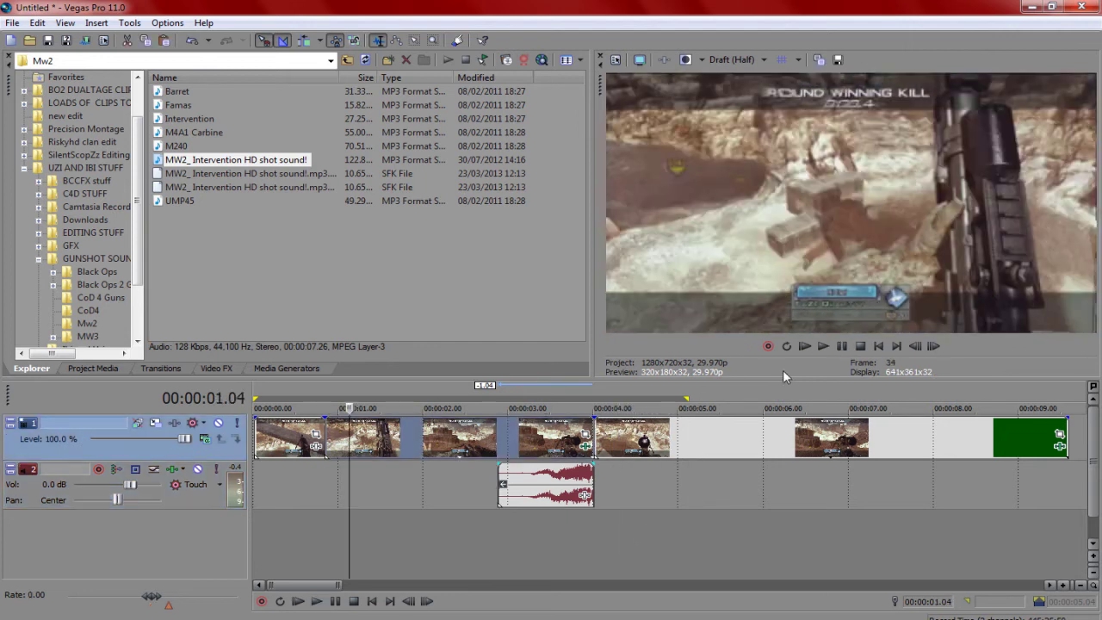
left_click_drag(487, 497, 381, 497)
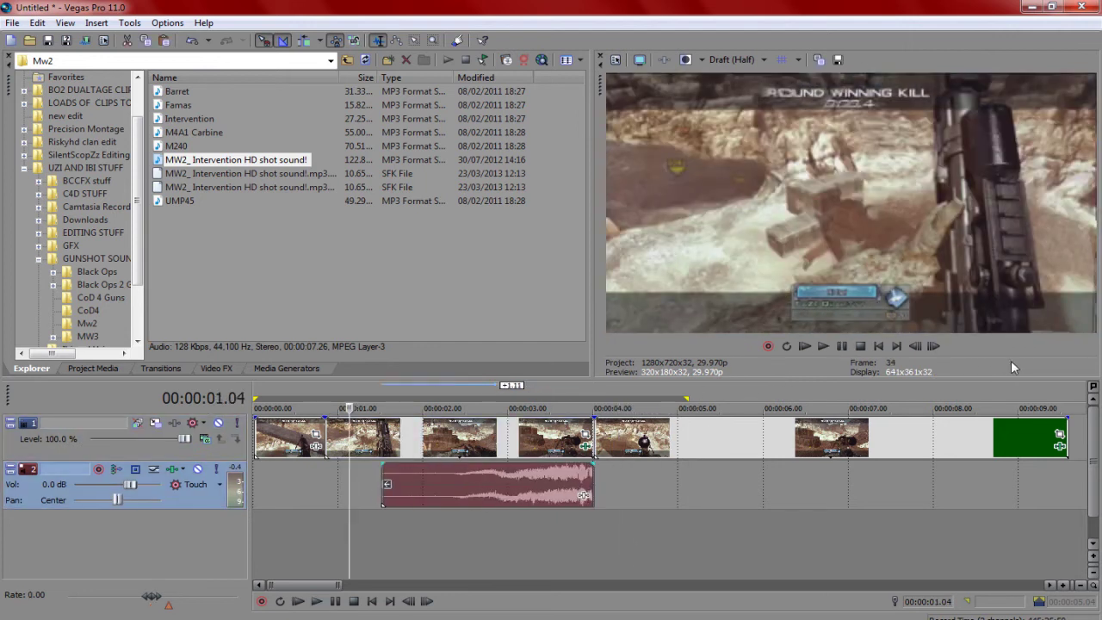
left_click(822, 347)
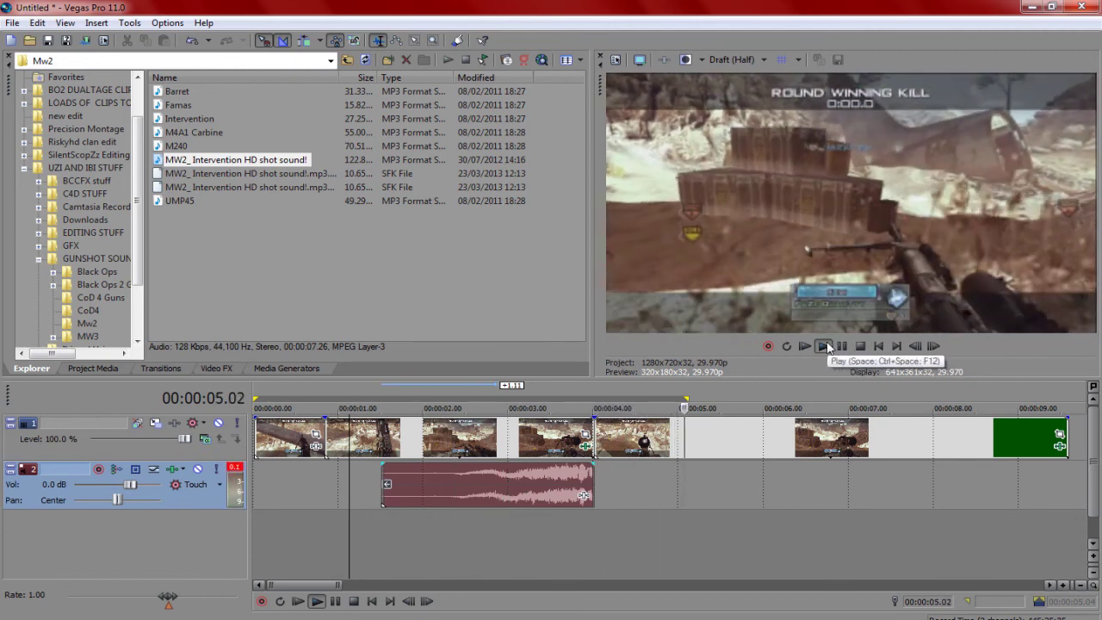
left_click(827, 344)
left_click(491, 436)
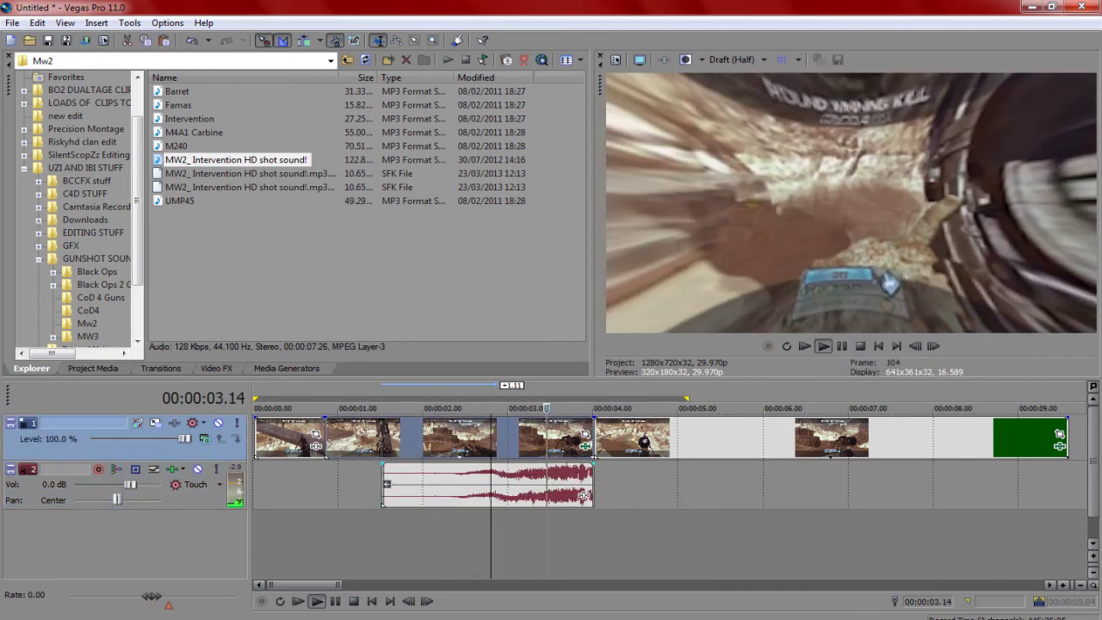